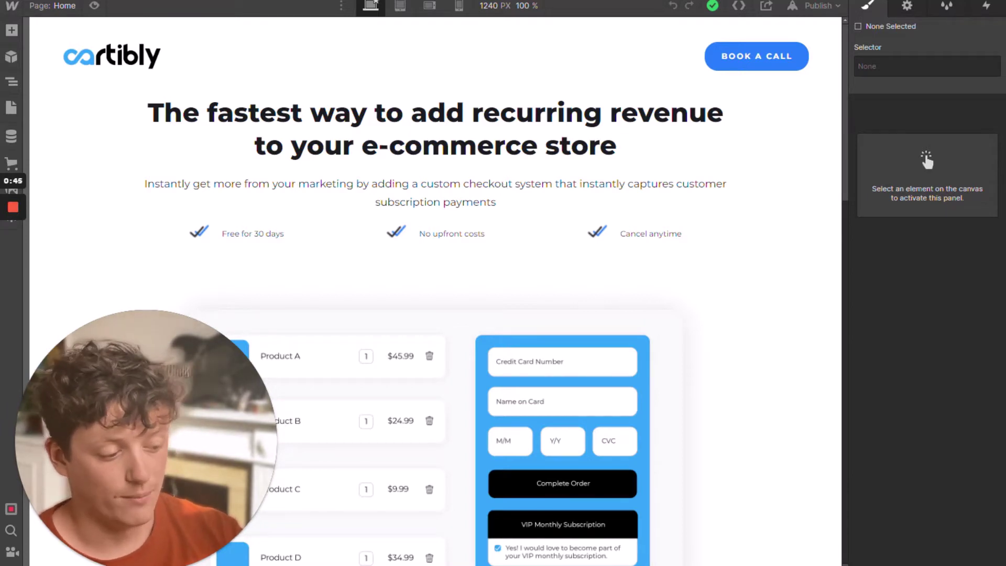
# Switch from the Cartibly design to the web3 crypto template site in the browser.
pyautogui.hotkey('ctrl', 'Tab')
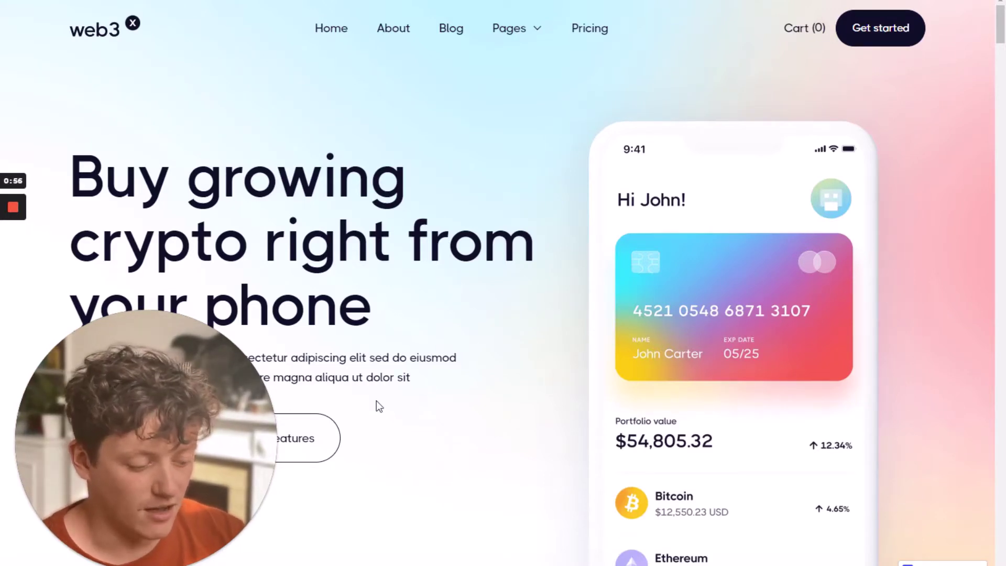
# Scroll the crypto template down to the 'What makes Web3 different?' section and its wallet card.
pyautogui.scroll(-7, 400, 366)
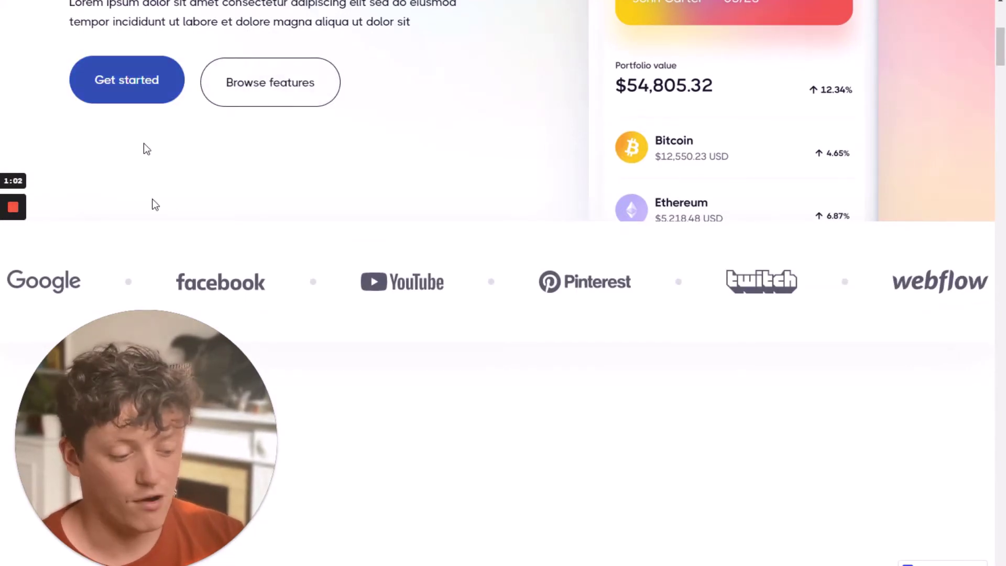
pyautogui.scroll(-6, 254, 112)
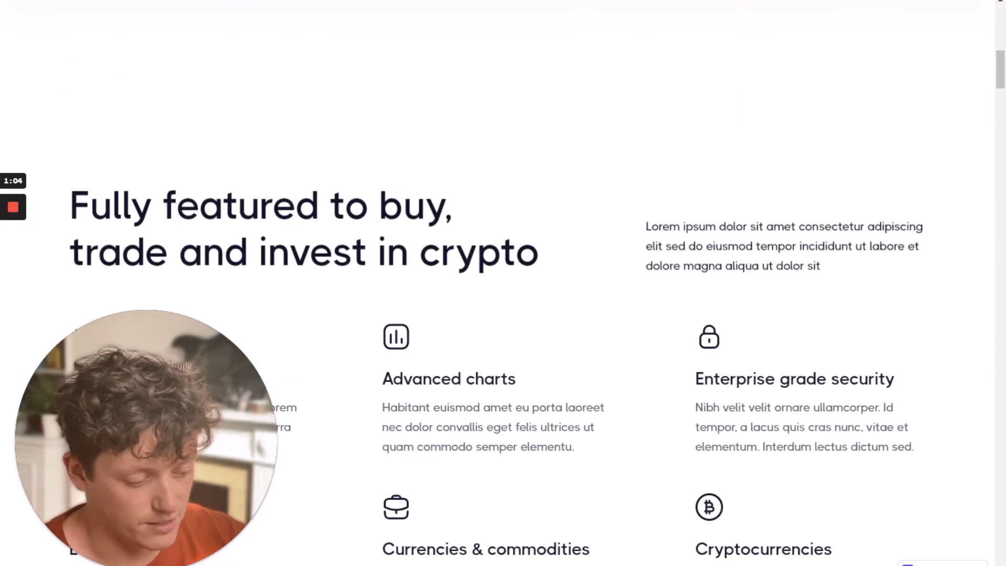
pyautogui.scroll(-8, 367, 234)
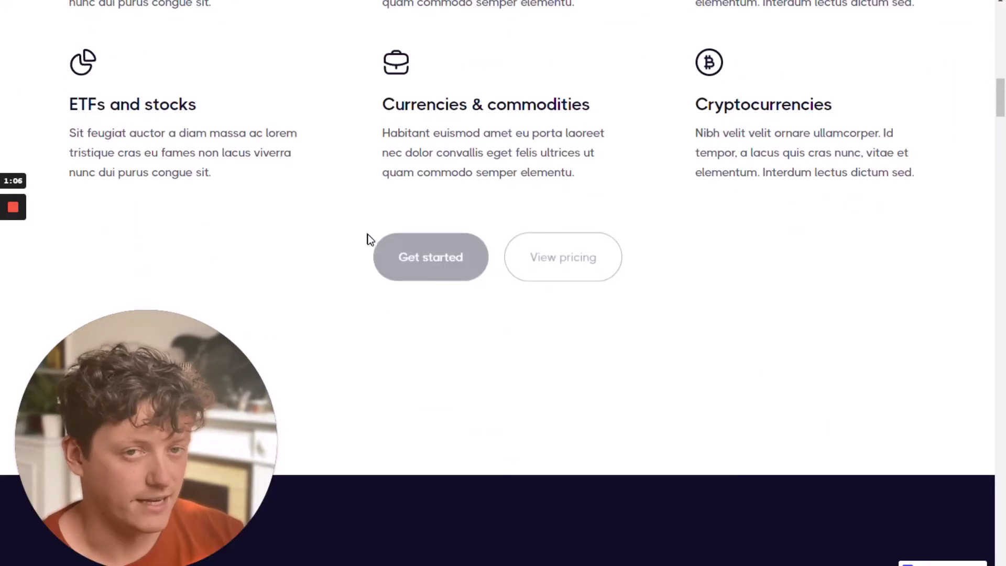
pyautogui.scroll(-7, 368, 236)
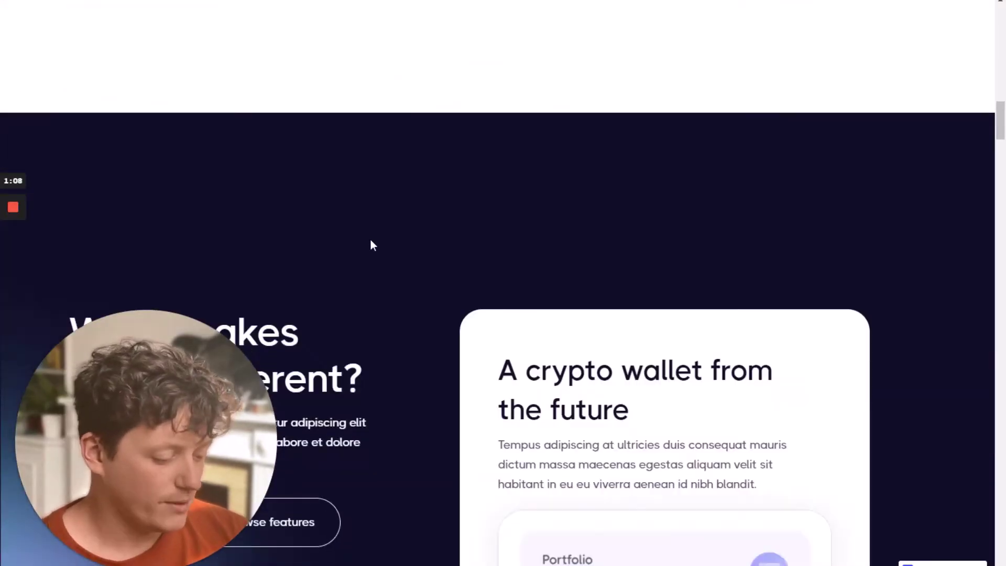
pyautogui.scroll(-3, 371, 245)
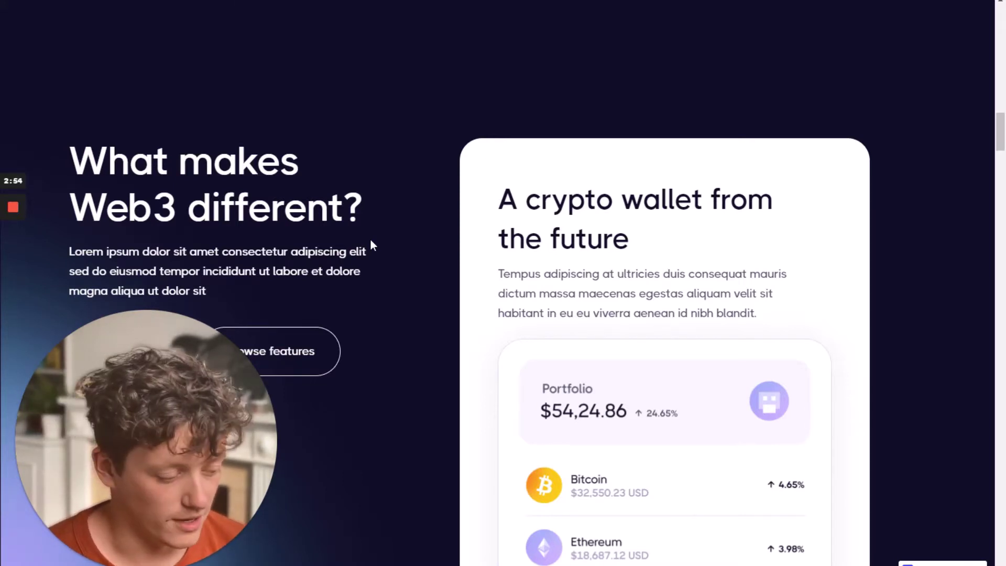
# Scroll through the crypto template's video and exchange sections, then switch to the FashlioZai shop tab.
pyautogui.scroll(-8, 560, 234)
pyautogui.scroll(-20, 560, 234)
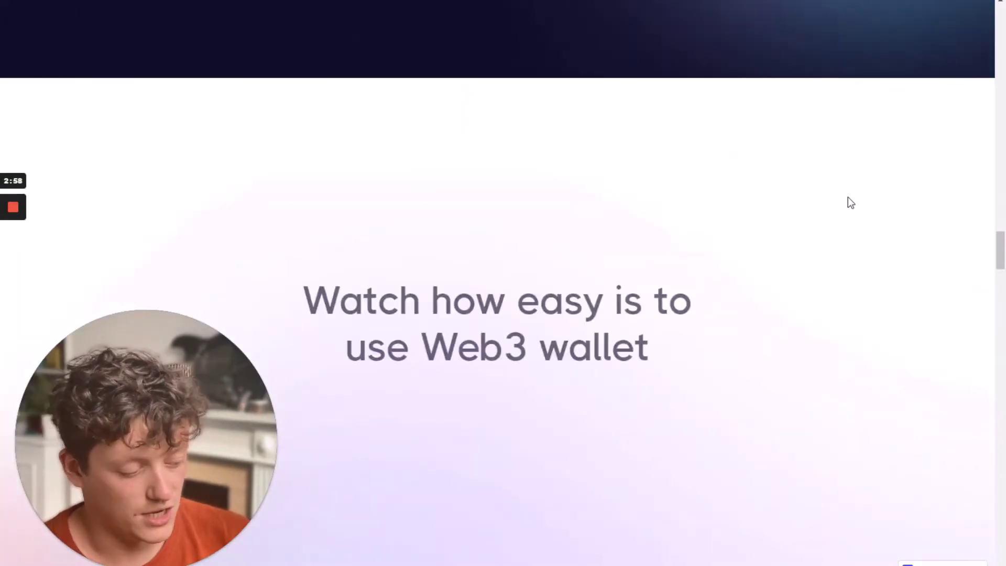
pyautogui.scroll(-5, 864, 144)
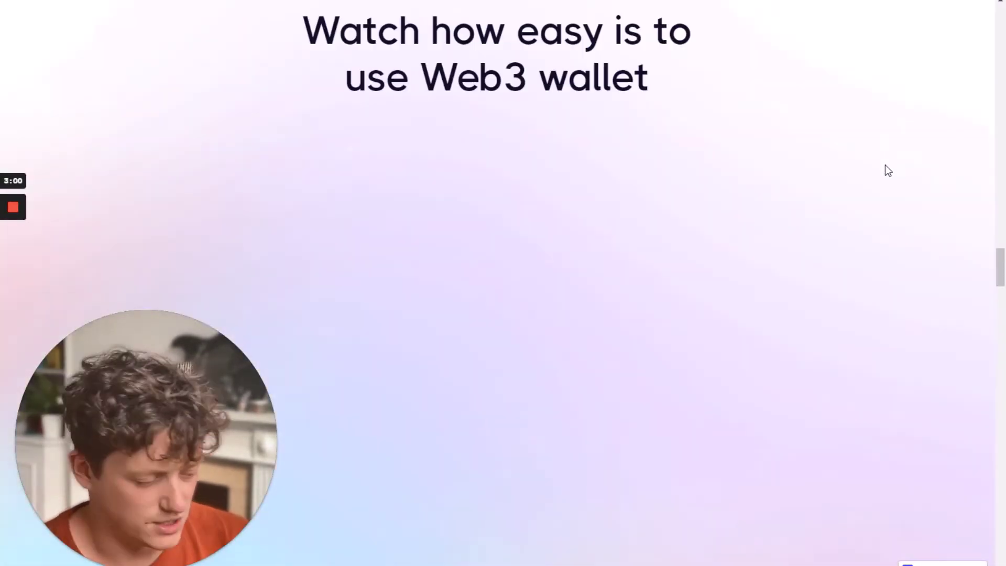
pyautogui.scroll(-7, 556, 121)
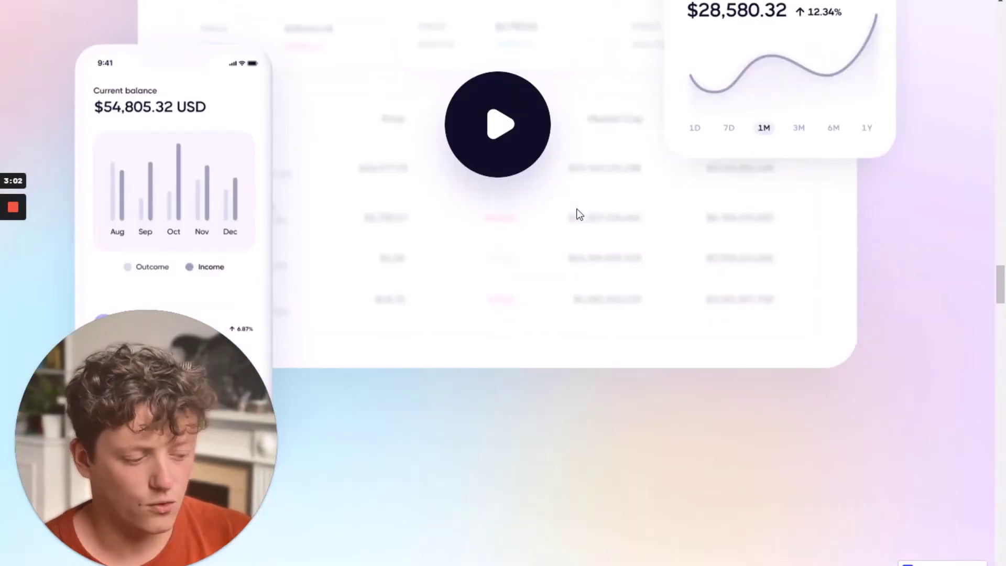
pyautogui.scroll(-3, 582, 222)
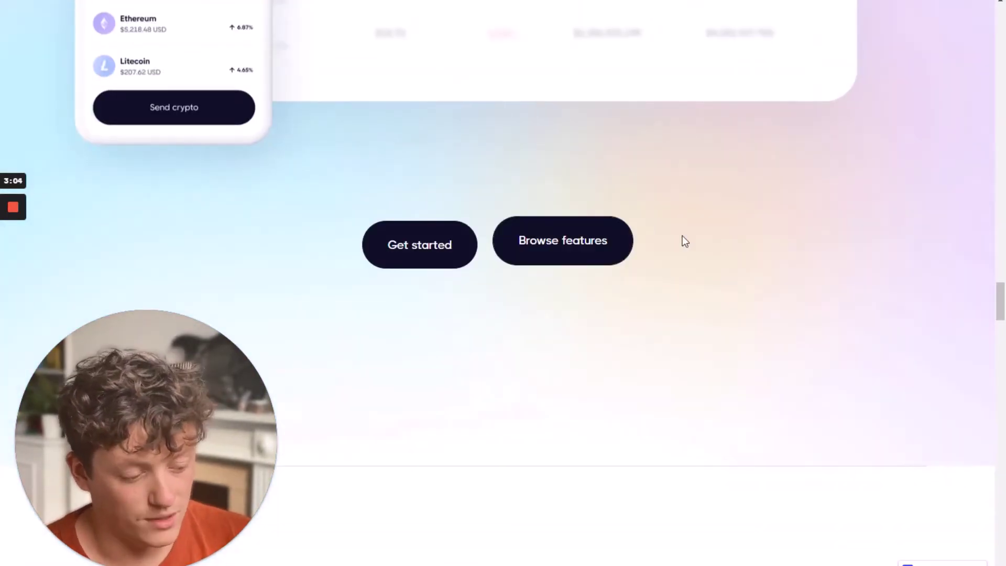
pyautogui.scroll(8, 725, 278)
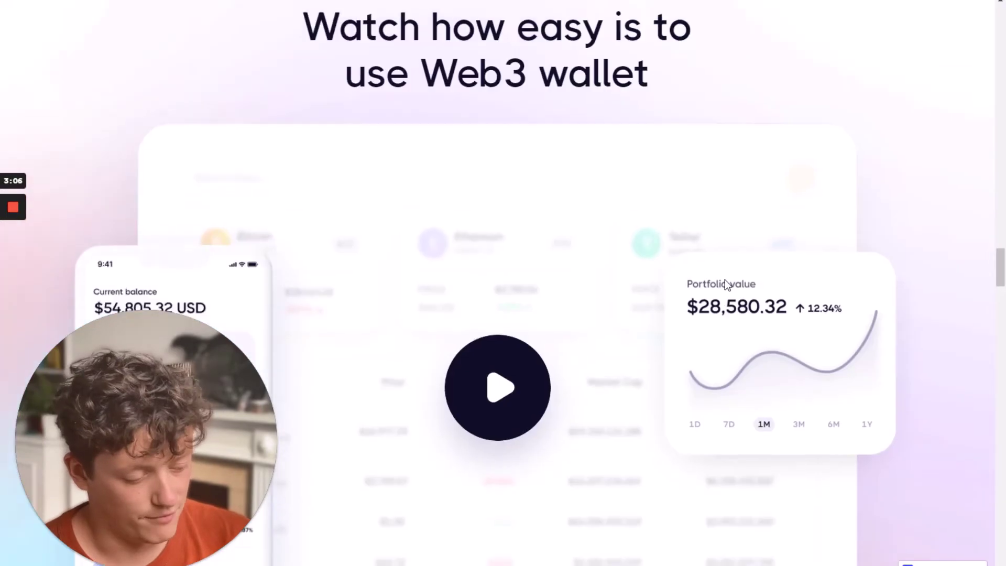
pyautogui.scroll(10, 730, 266)
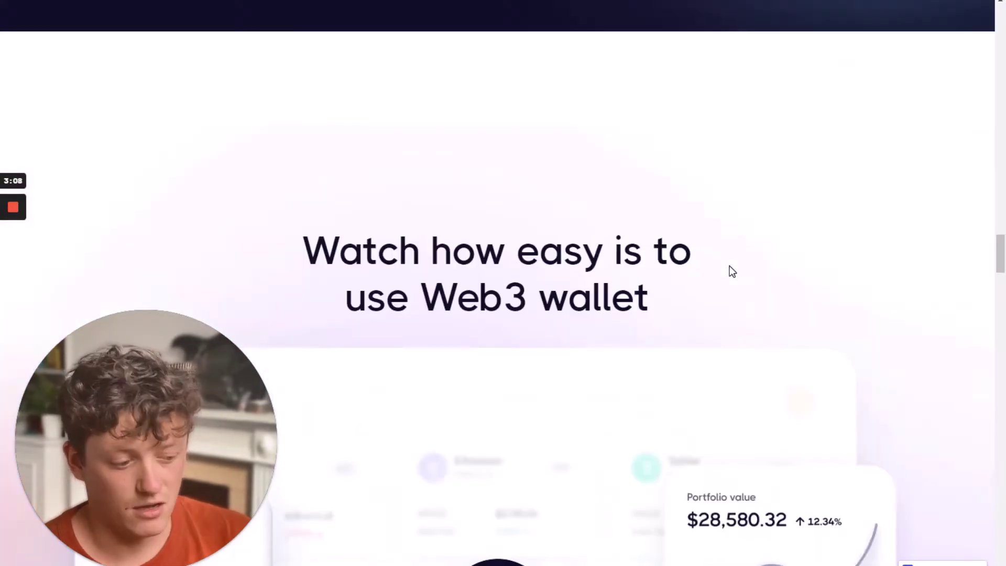
pyautogui.scroll(3, 737, 277)
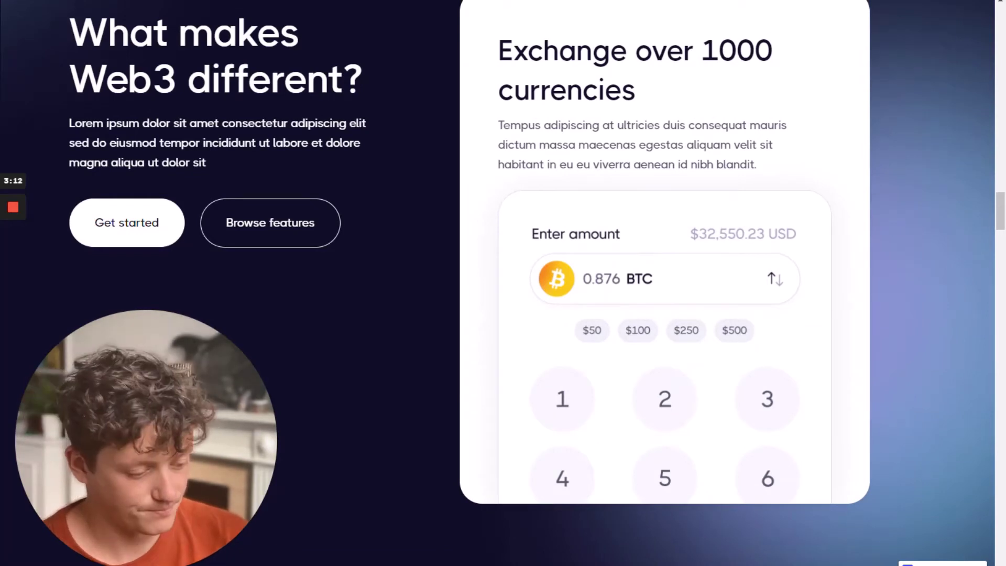
pyautogui.hotkey('ctrl', 'Tab')
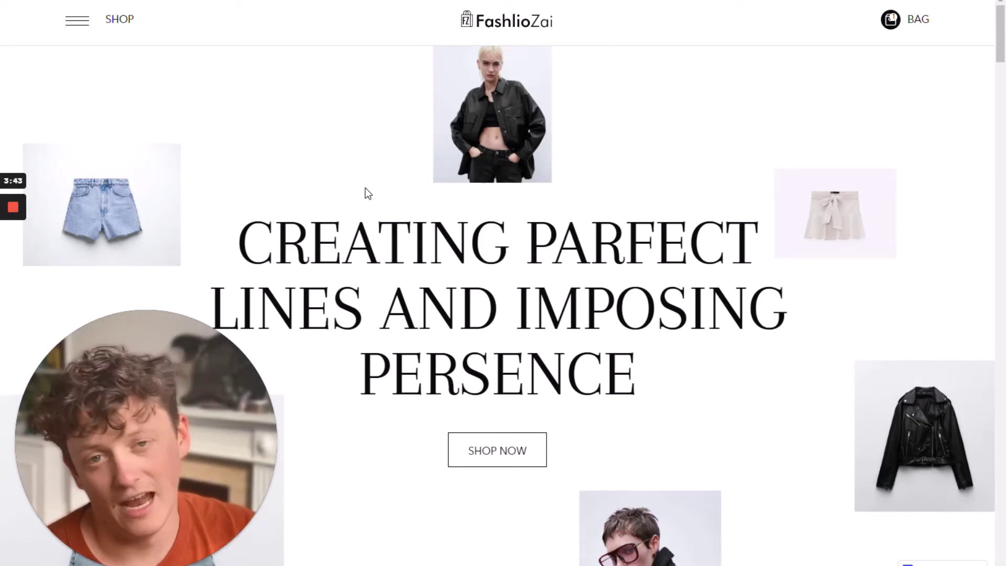
# Browse down the FashlioZai home page's sections and scroll back up.
pyautogui.scroll(-2, 364, 193)
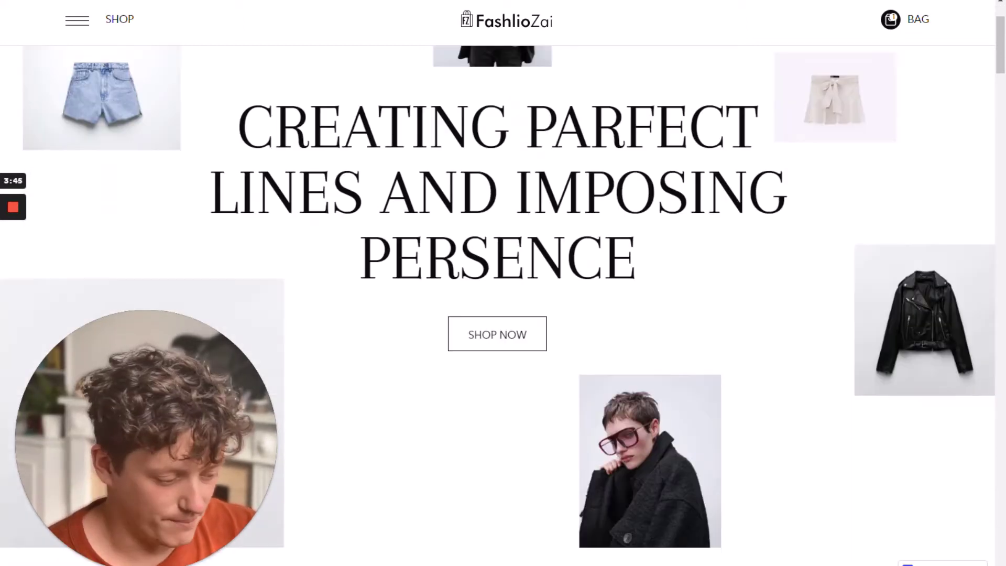
pyautogui.scroll(-12, 452, 260)
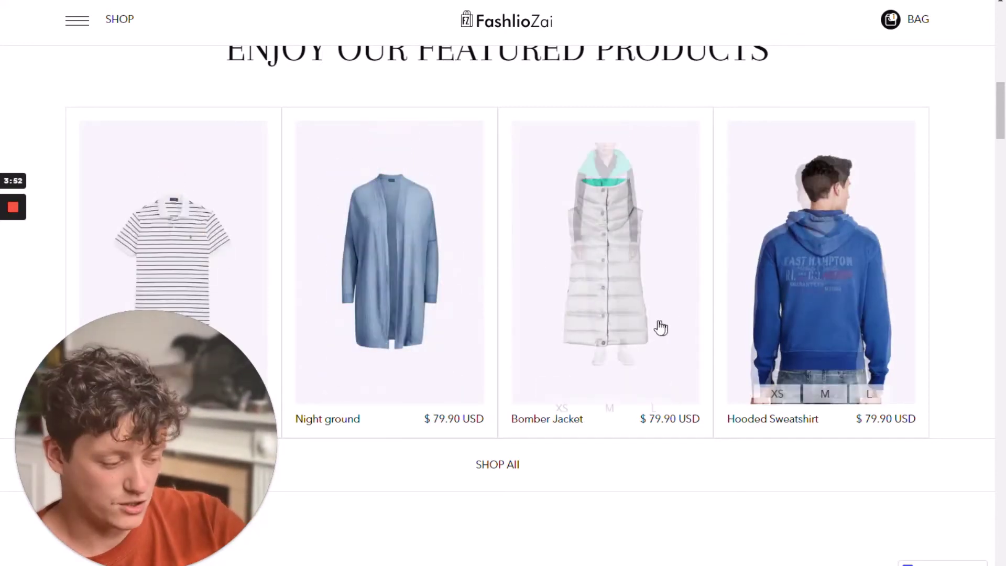
pyautogui.scroll(-10, 539, 335)
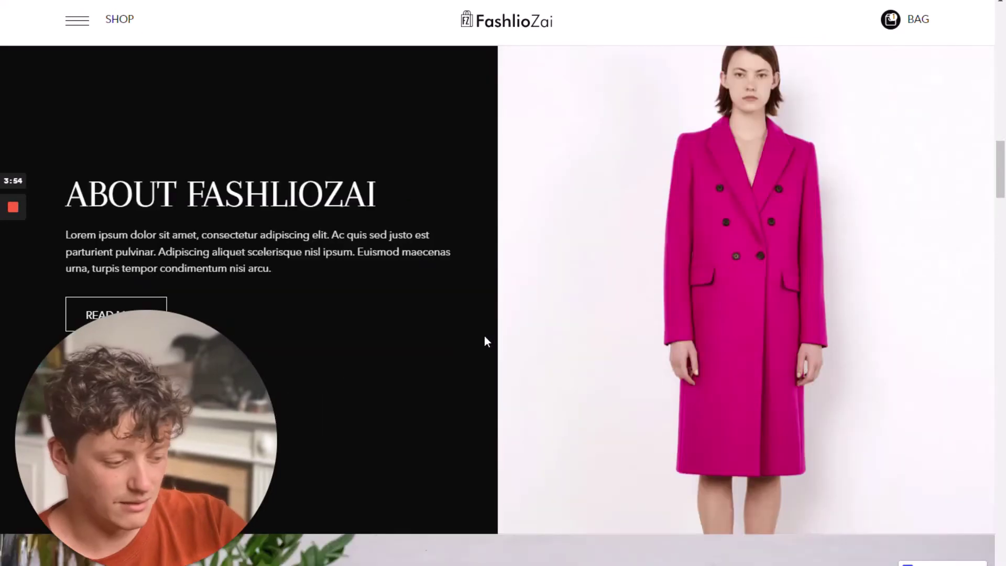
pyautogui.scroll(-2, 484, 341)
pyautogui.scroll(-5, 696, 204)
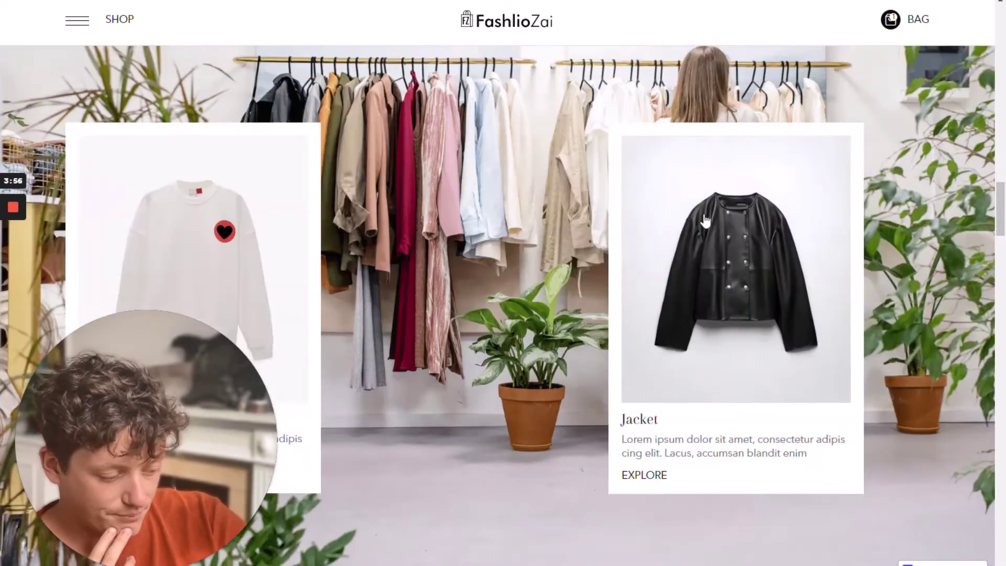
pyautogui.scroll(-10, 704, 220)
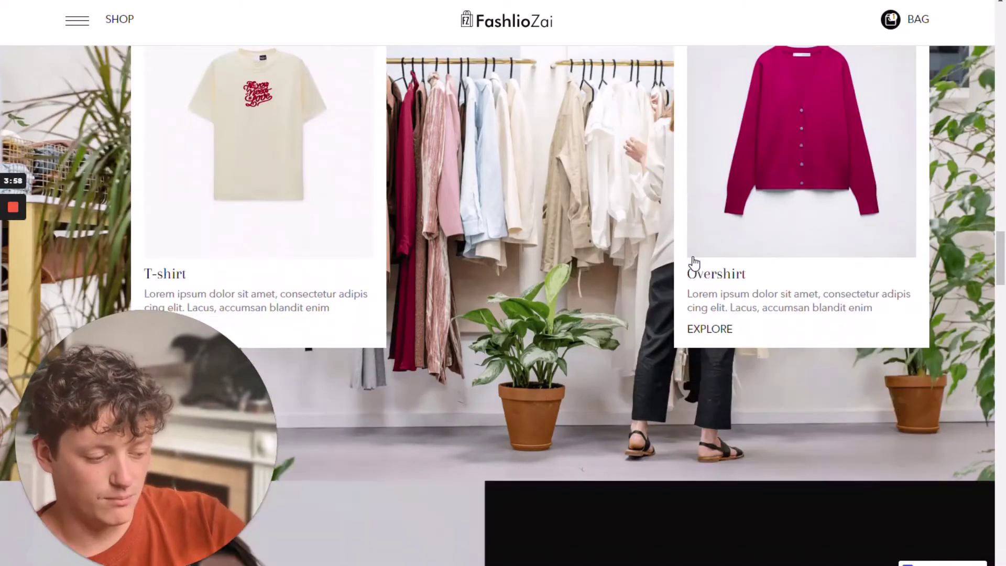
pyautogui.scroll(15, 694, 262)
pyautogui.scroll(15, 692, 259)
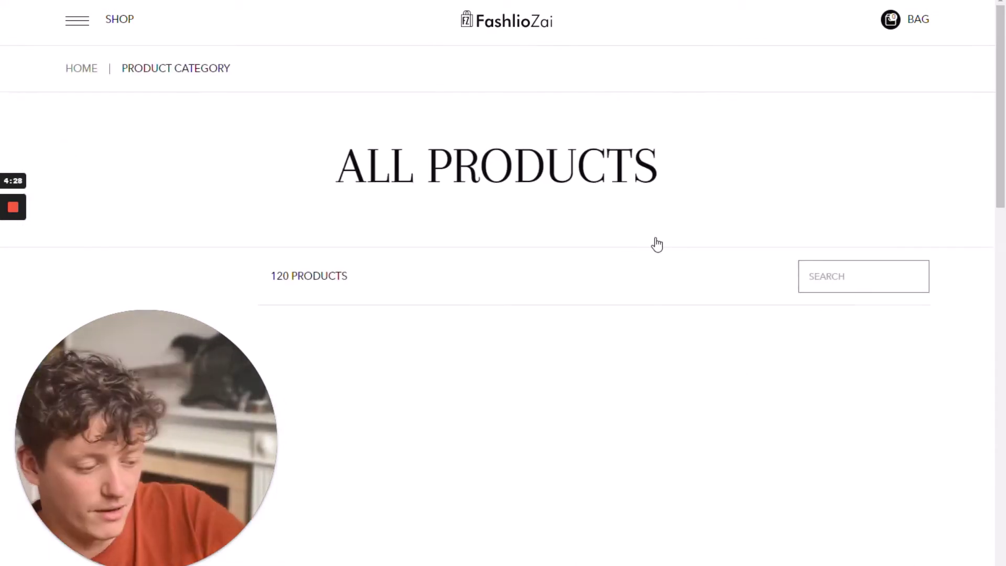
# Scroll the product listing and open the Night ground product page.
pyautogui.scroll(-5, 598, 252)
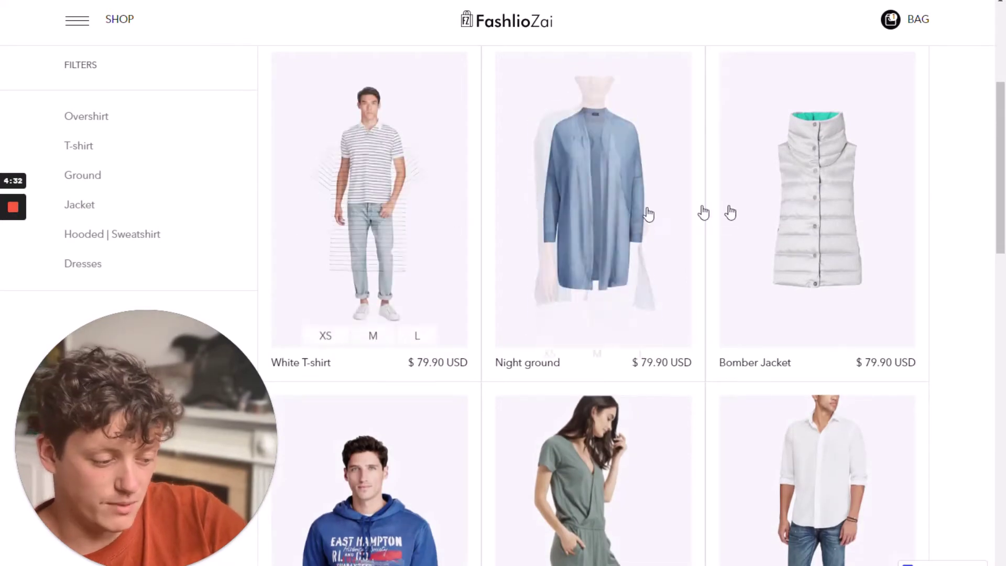
pyautogui.moveTo(813, 222)
pyautogui.scroll(-2, 813, 221)
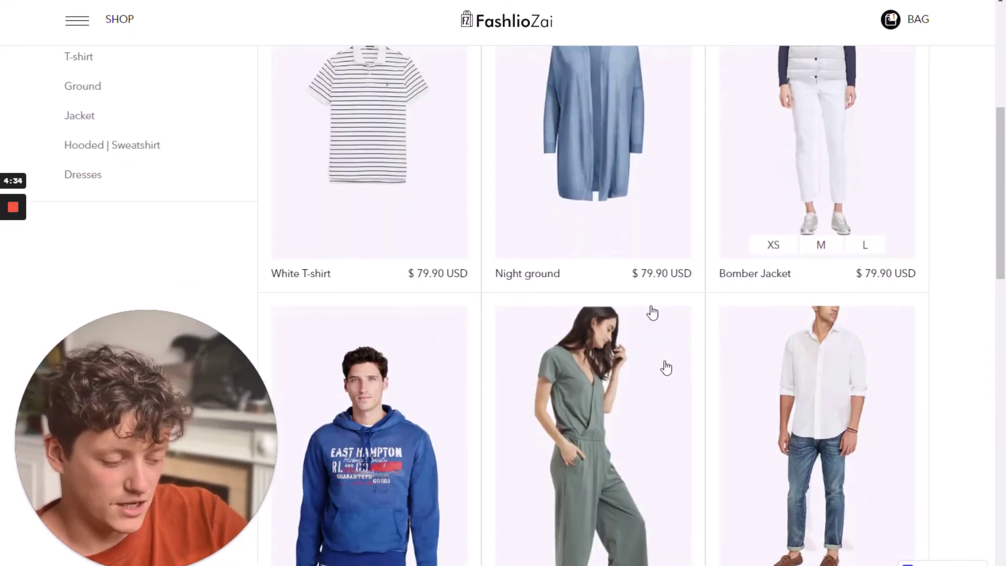
pyautogui.moveTo(584, 127)
pyautogui.click(633, 243)
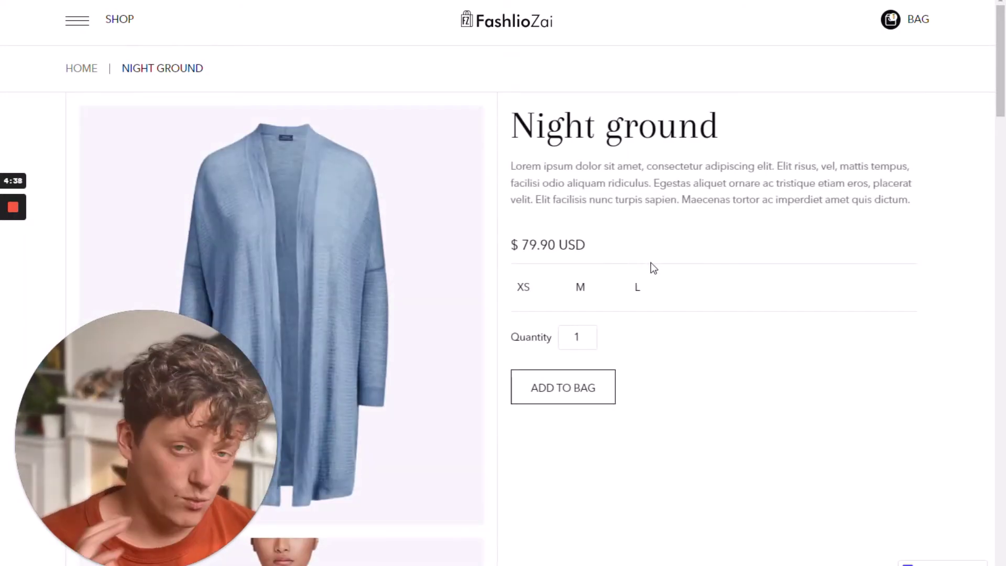
# Add Night ground in size XS to the bag, attempt checkout, then close the cart.
pyautogui.click(529, 288)
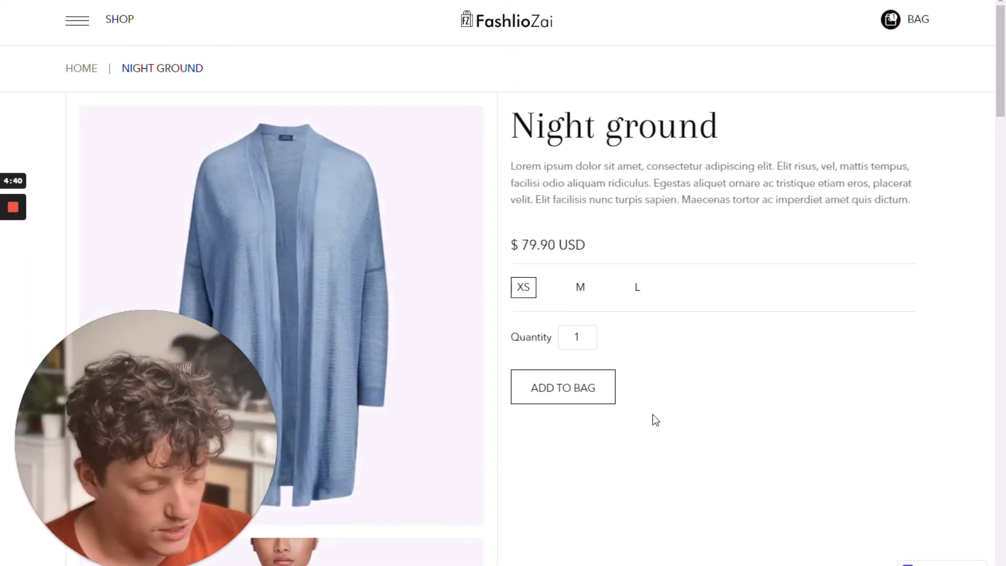
pyautogui.click(580, 389)
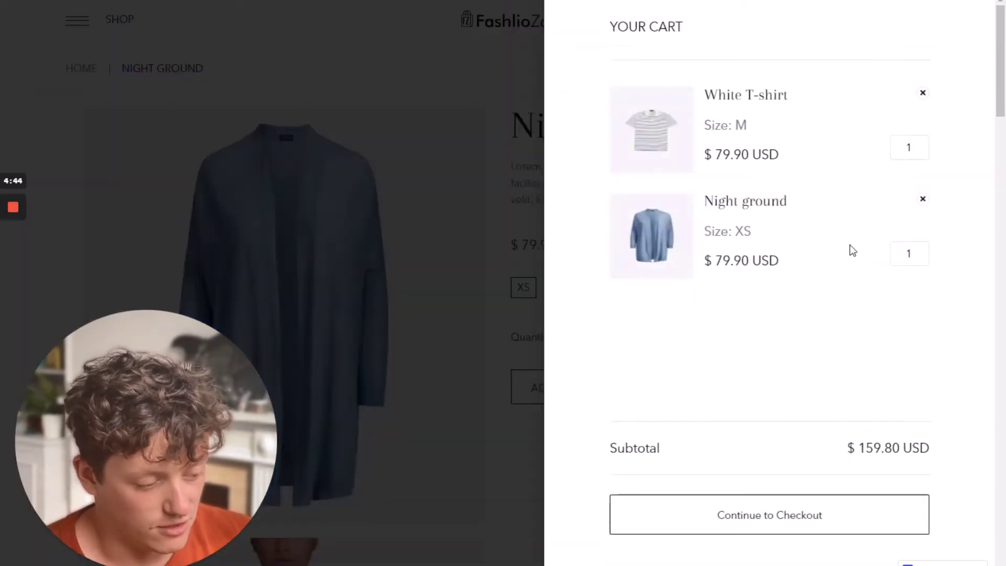
pyautogui.click(765, 519)
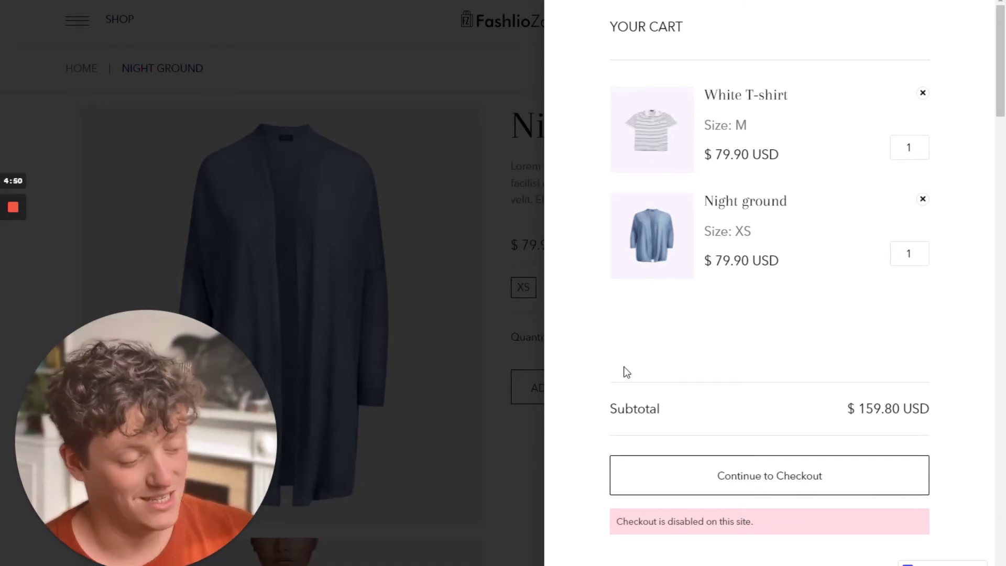
pyautogui.click(478, 275)
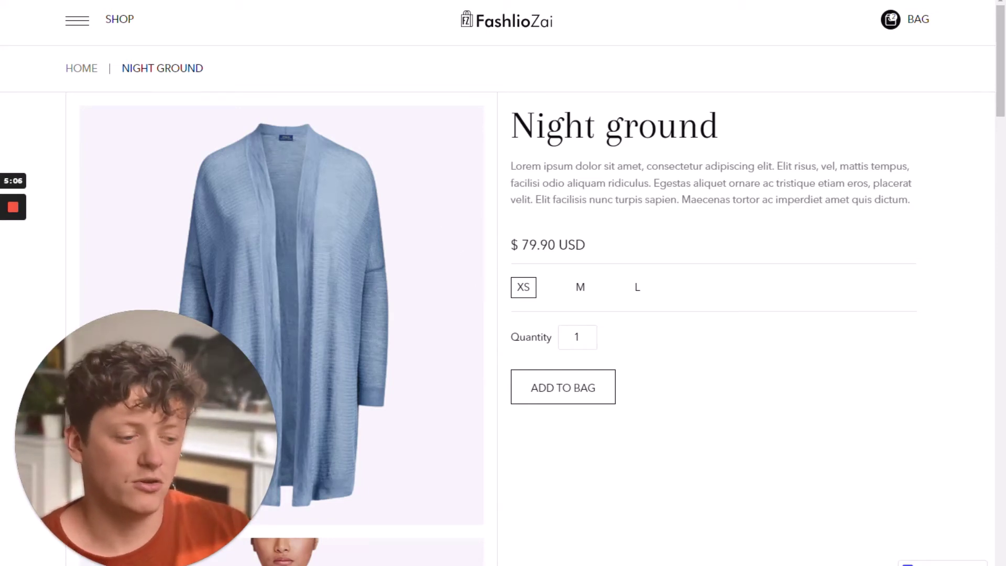
# Close the FashlioZai tab to return to the Cartibly design in Webflow Designer.
pyautogui.hotkey('ctrl', 'w')
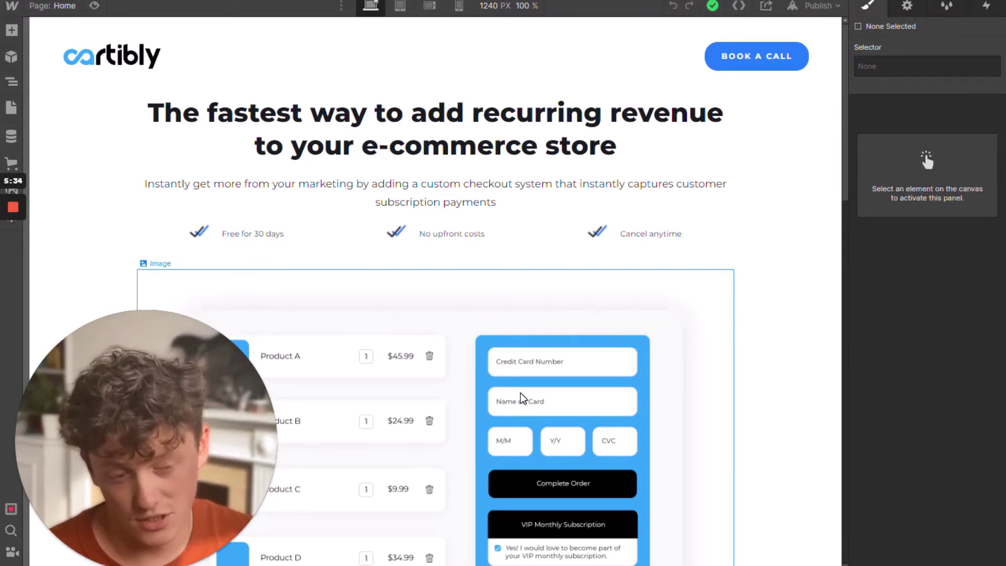
pyautogui.scroll(-3, 523, 398)
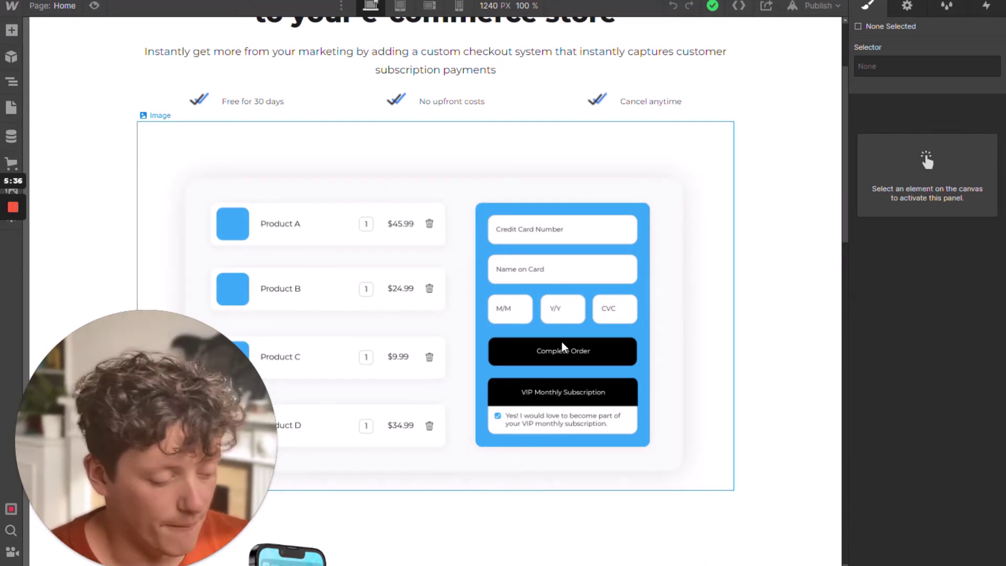
pyautogui.scroll(3, 665, 243)
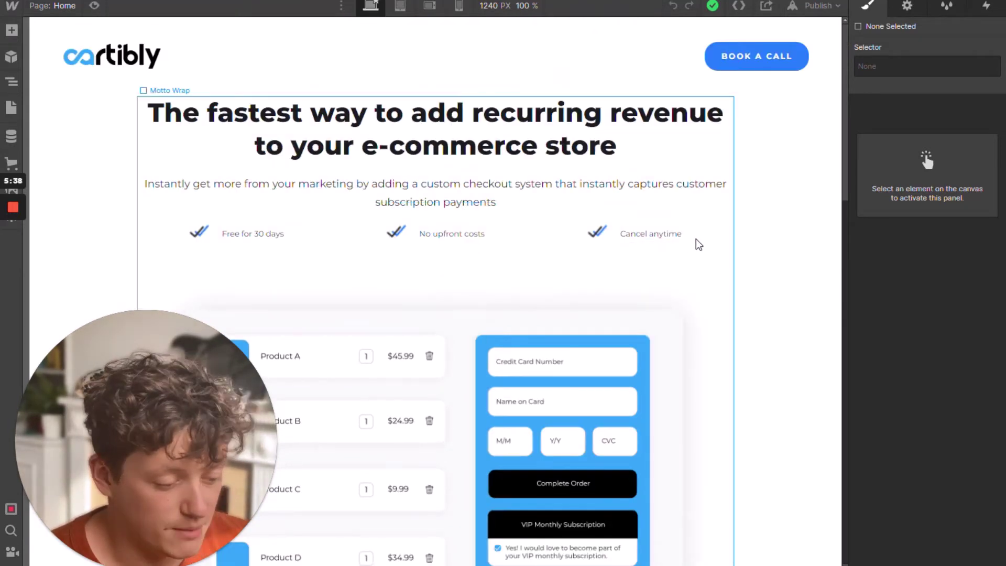
pyautogui.scroll(-3, 699, 244)
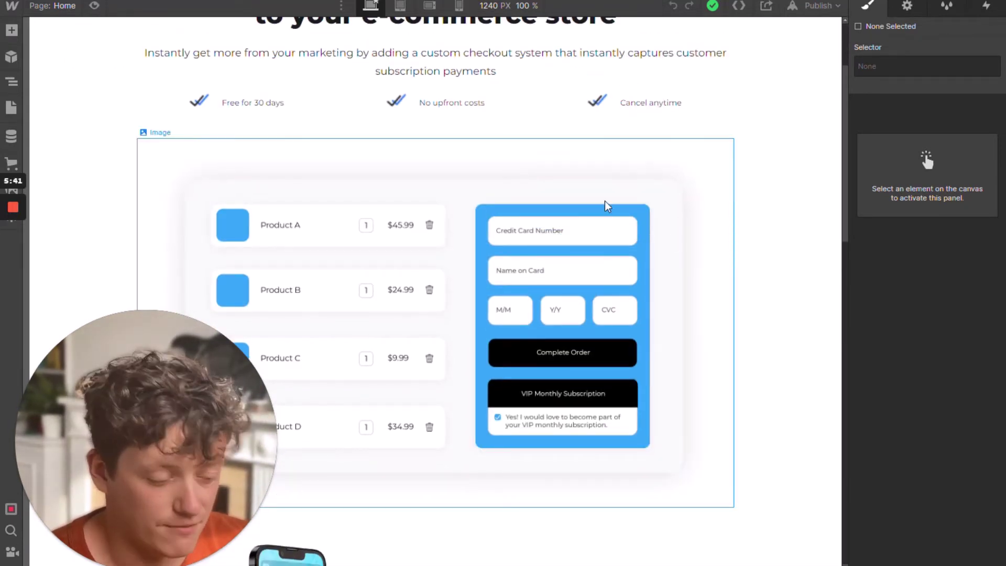
pyautogui.scroll(-2, 250, 142)
pyautogui.scroll(-15, 564, 242)
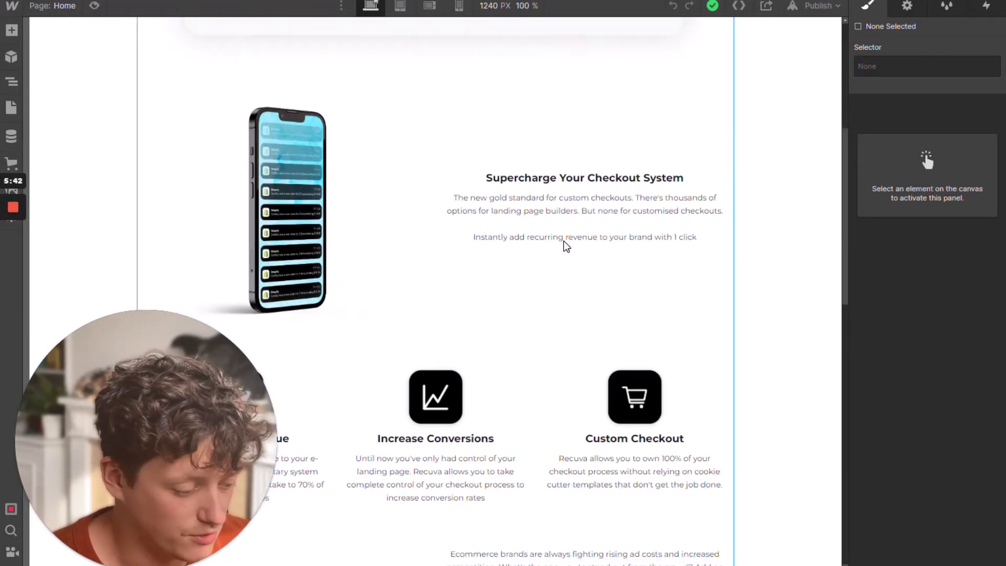
pyautogui.scroll(-4, 628, 313)
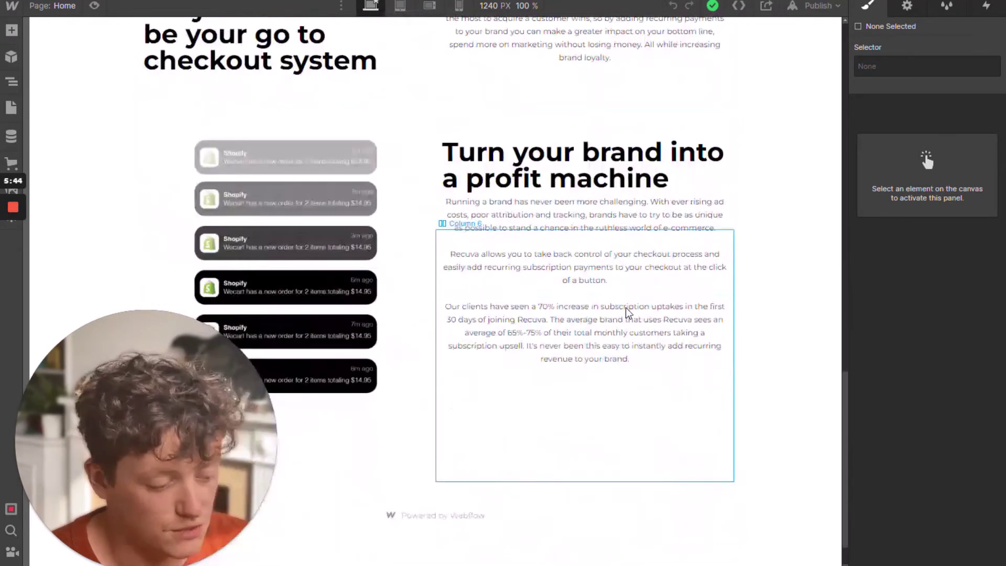
pyautogui.scroll(10, 628, 315)
pyautogui.scroll(12, 628, 318)
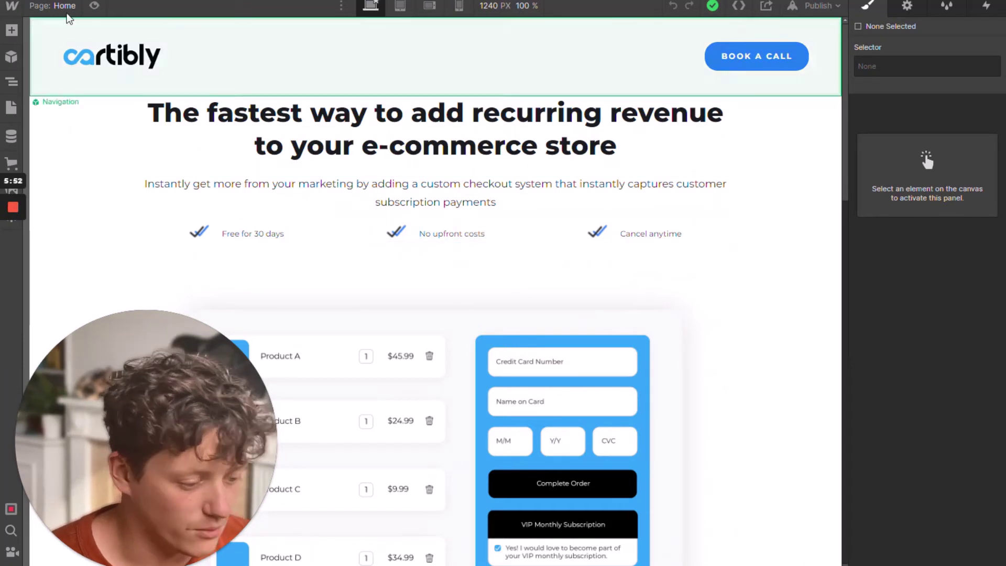
# Open the Add panel, trial-drag a Section above the hero, cancel it, then switch to the crypto site.
pyautogui.click(10, 33)
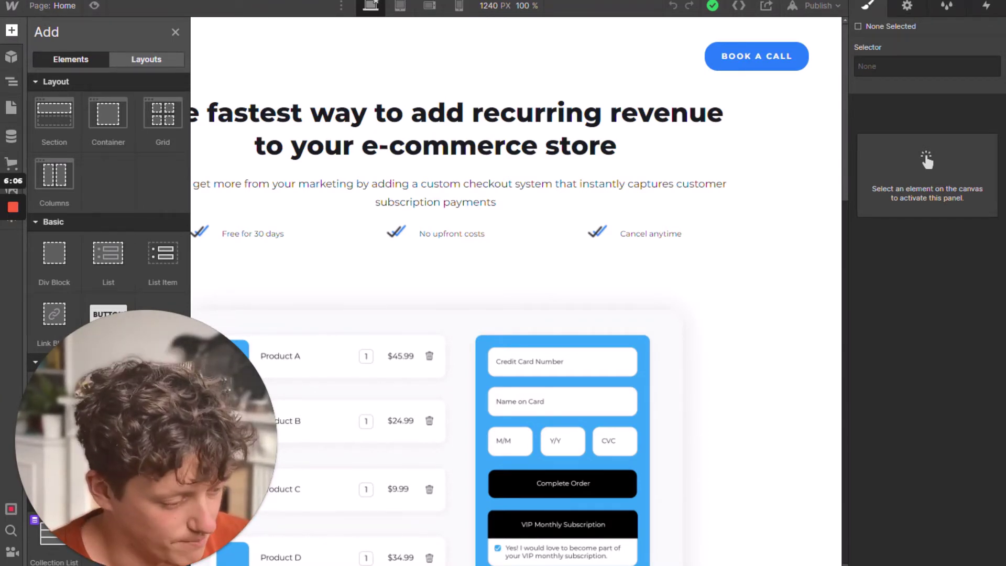
pyautogui.moveTo(62, 131); pyautogui.dragTo(632, 79)
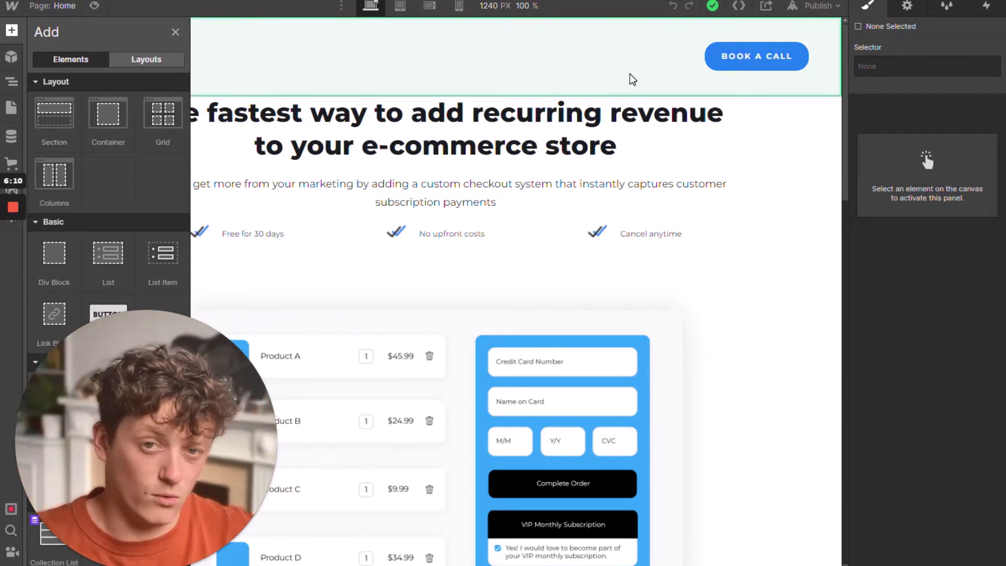
pyautogui.press('Escape')
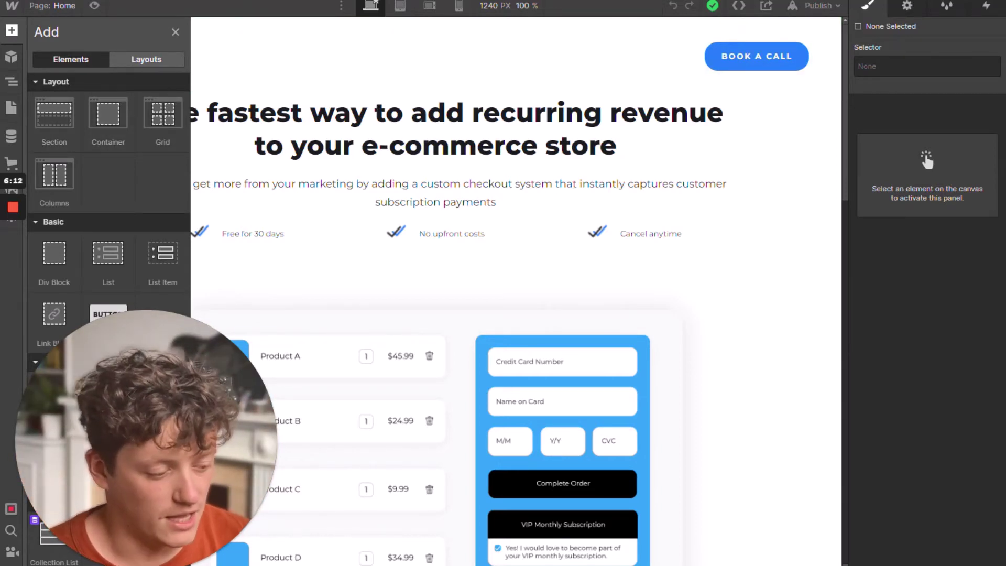
pyautogui.hotkey('ctrl', 'Tab')
pyautogui.hotkey('ctrl', 'Tab')
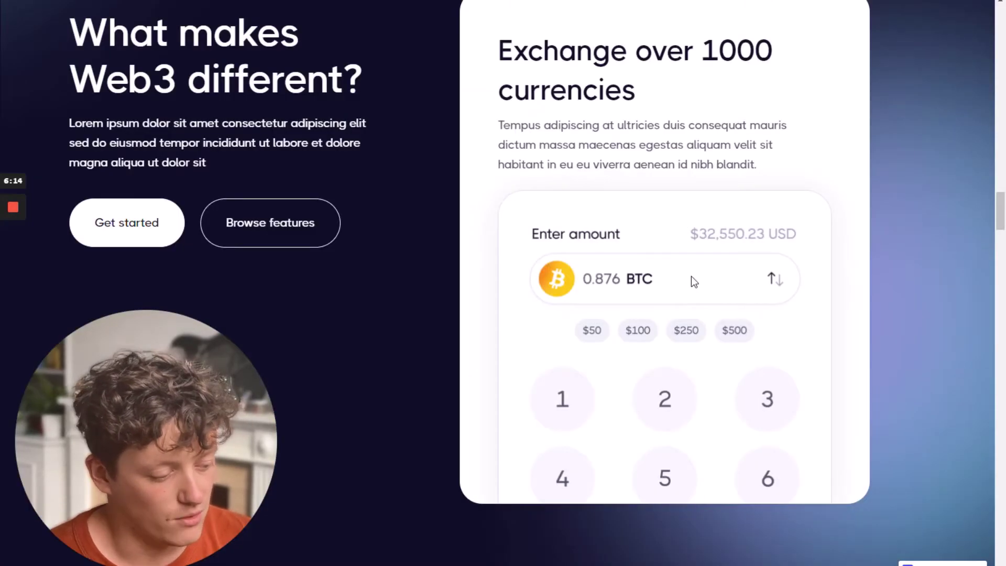
# Scroll the crypto template up and down, then switch back to the Cartibly project.
pyautogui.scroll(15, 904, 284)
pyautogui.scroll(10, 908, 282)
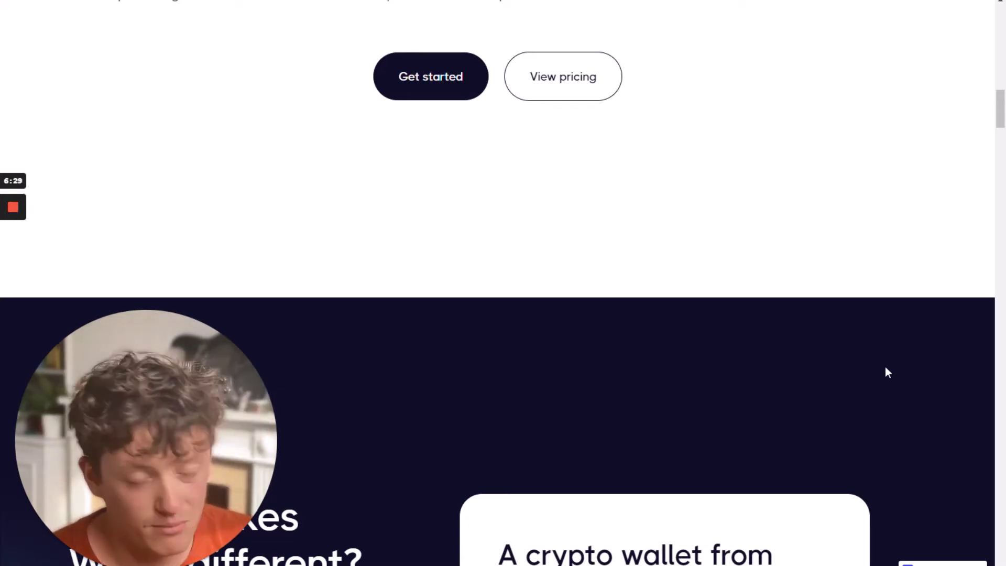
pyautogui.scroll(-2, 885, 369)
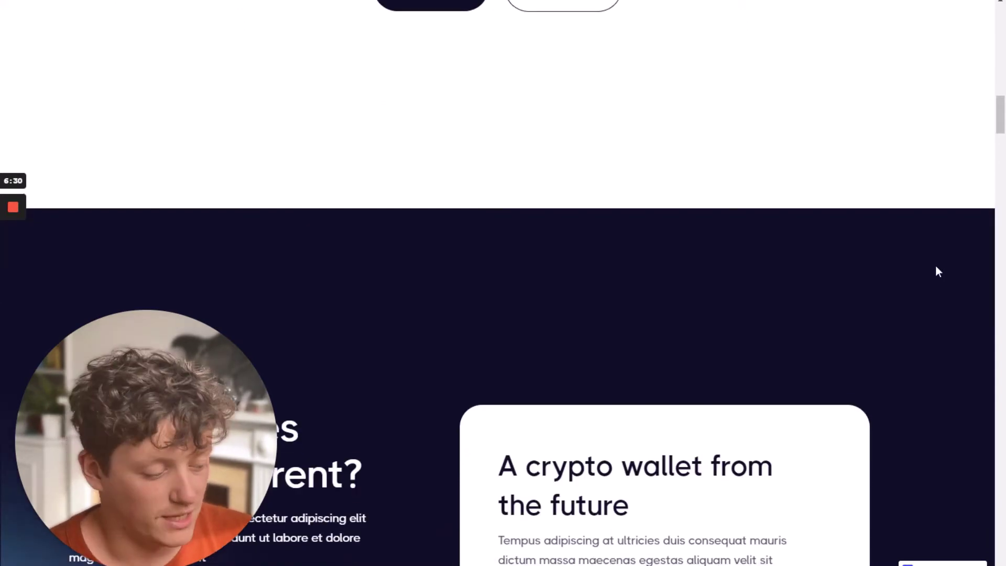
pyautogui.scroll(-2, 606, 194)
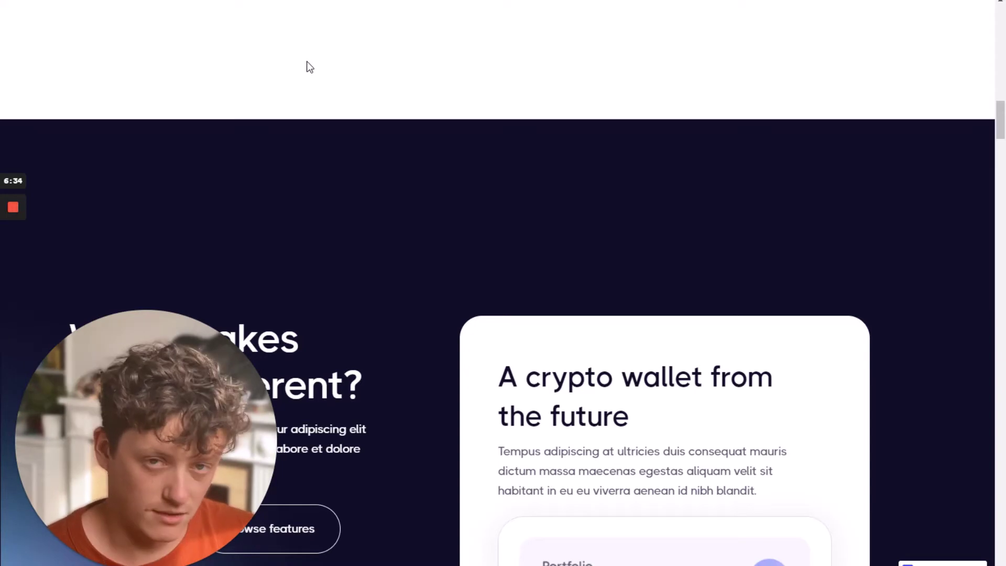
pyautogui.hotkey('alt', 'Tab')
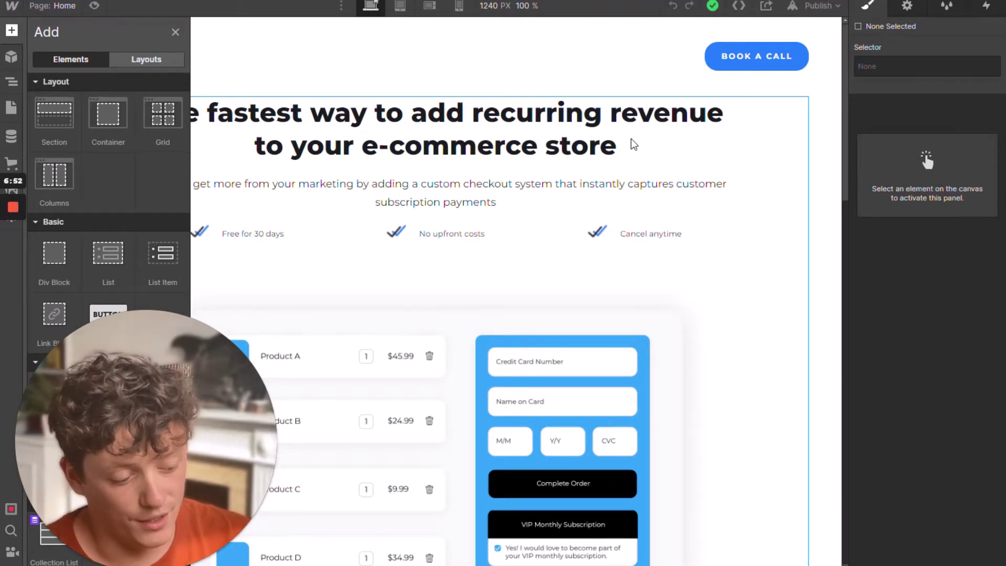
# Select the hero container to view its styles, then reopen the Add panel with A.
pyautogui.click(716, 223)
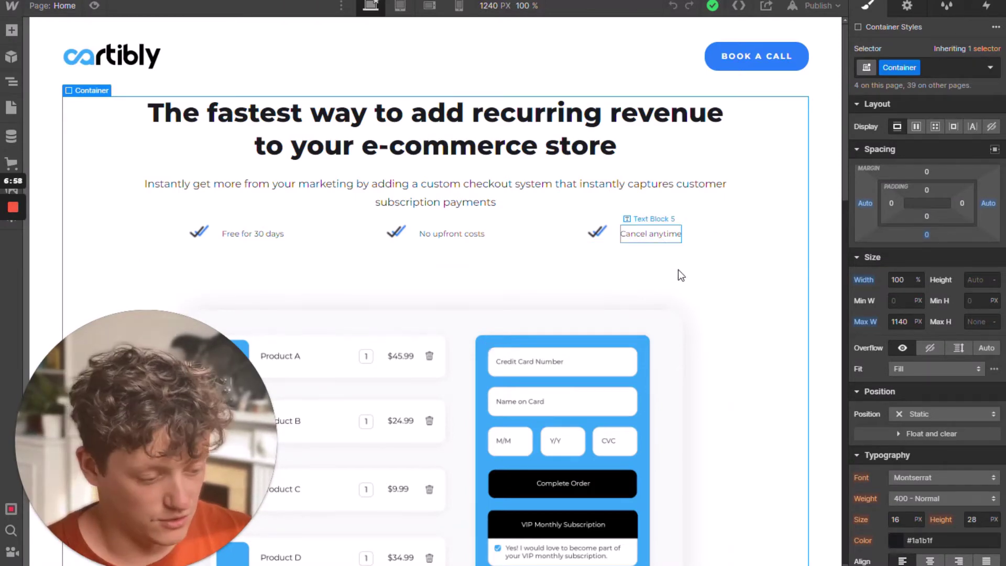
pyautogui.scroll(-5, 679, 269)
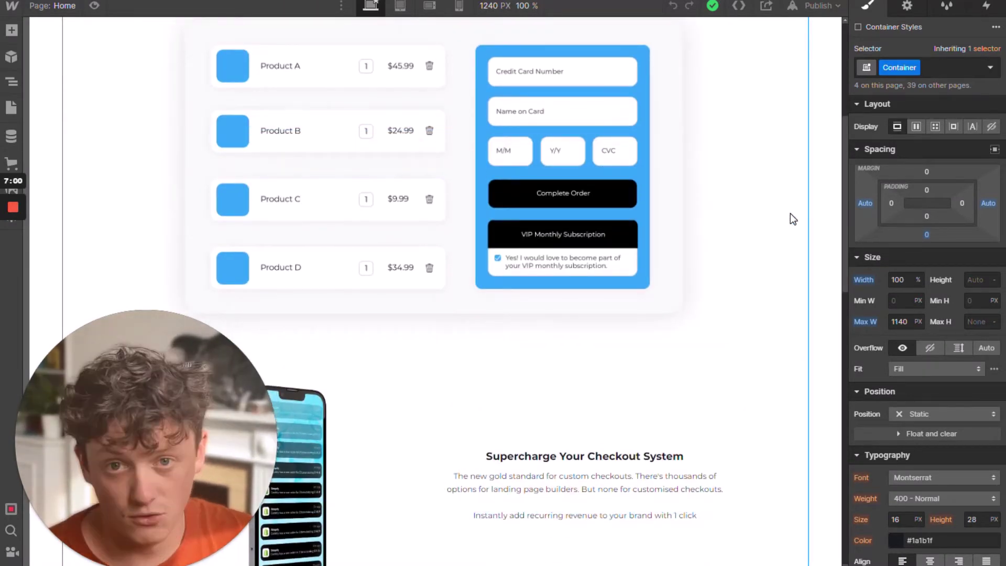
pyautogui.scroll(5, 793, 219)
pyautogui.scroll(-1, 51, 57)
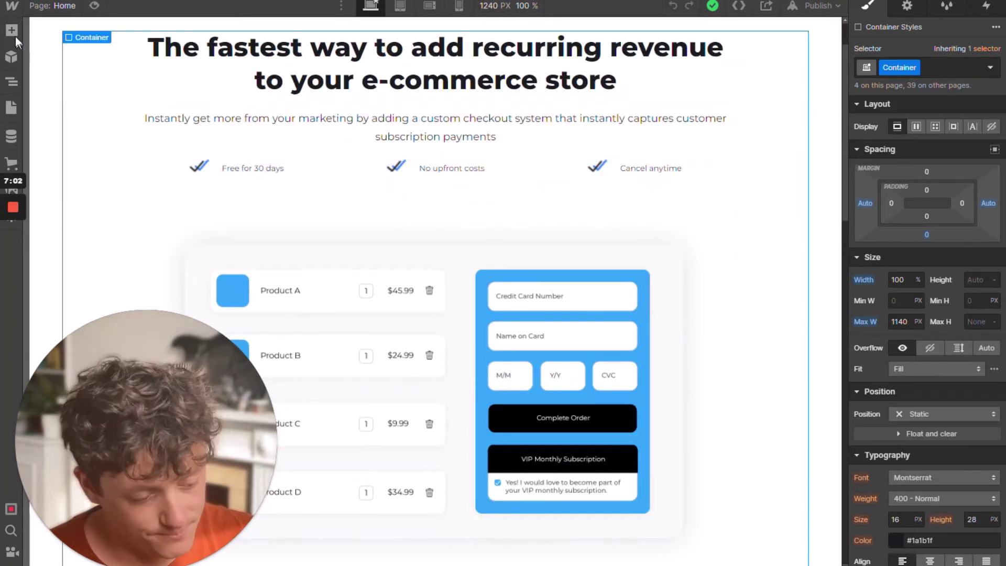
pyautogui.press('a')
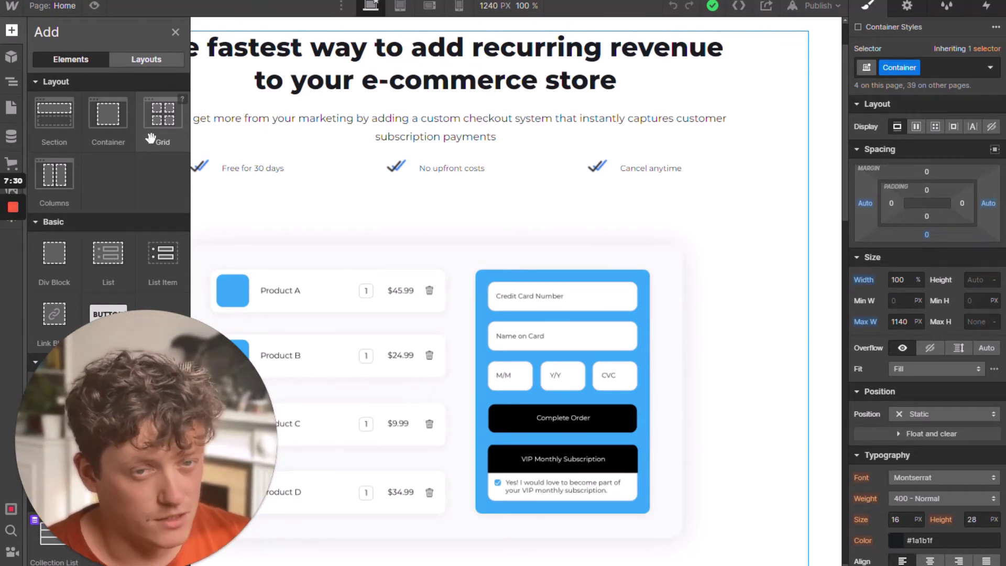
pyautogui.scroll(-1, 116, 277)
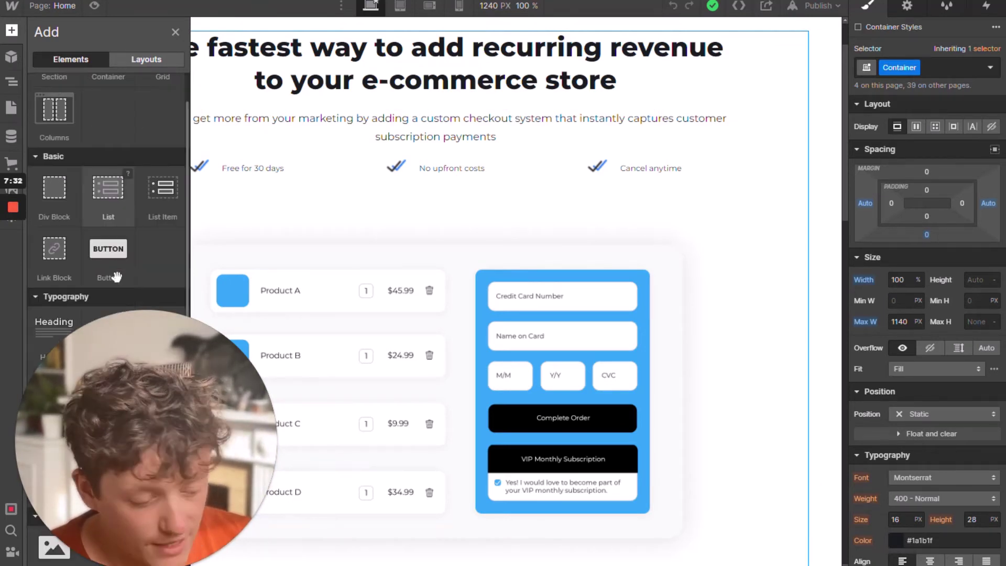
pyautogui.scroll(-2, 93, 260)
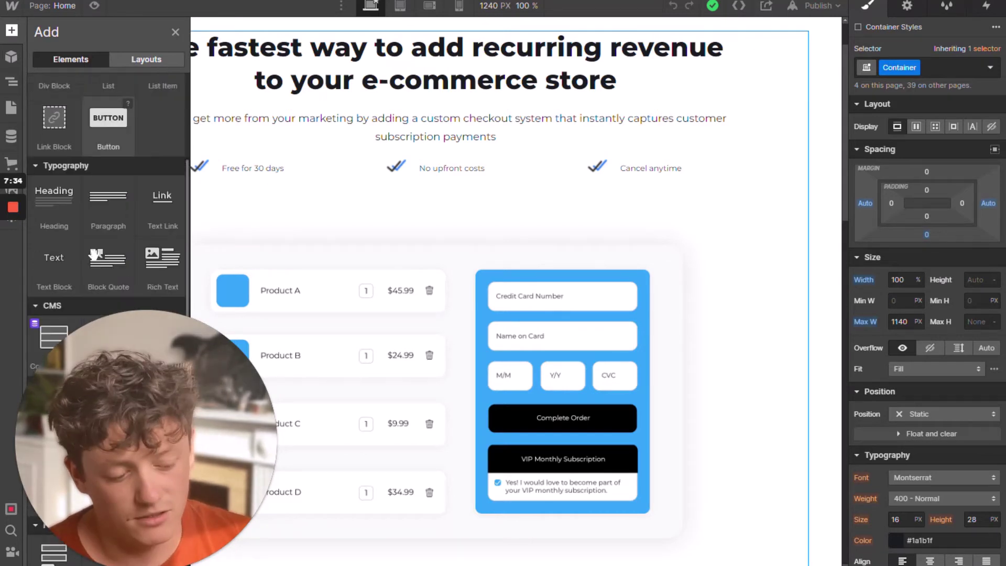
pyautogui.scroll(-1, 95, 261)
pyautogui.scroll(-2, 94, 255)
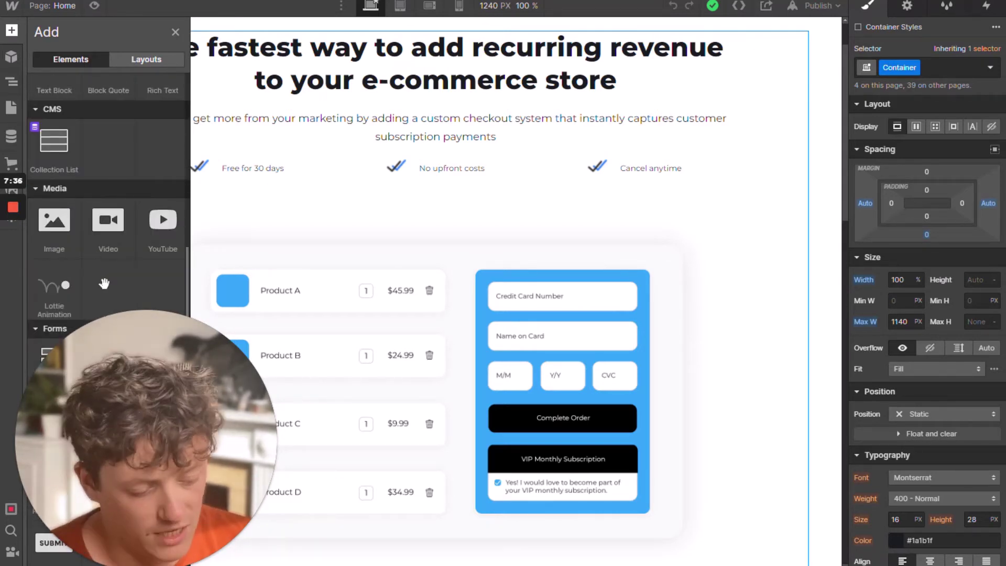
pyautogui.scroll(-3, 81, 231)
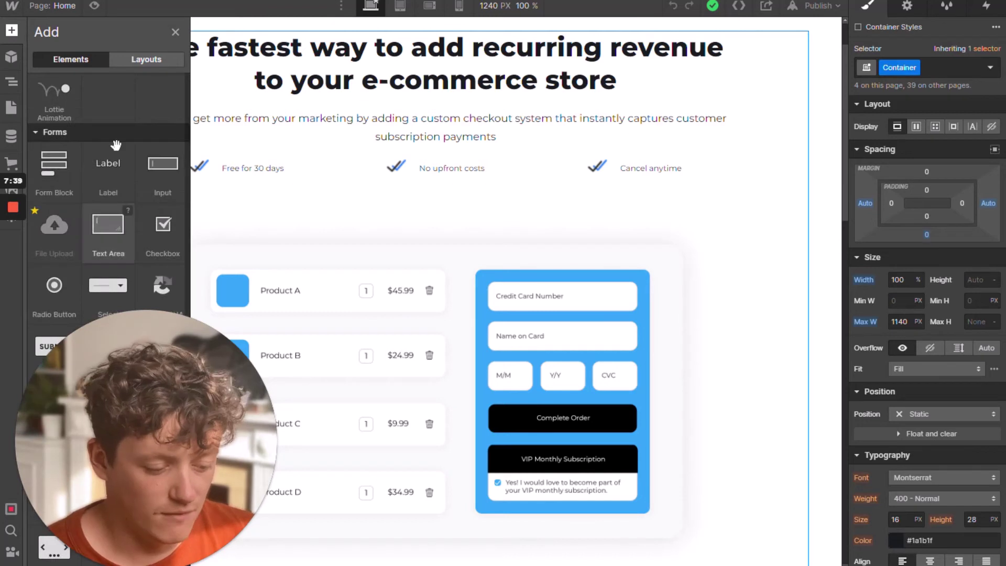
pyautogui.scroll(2, 105, 179)
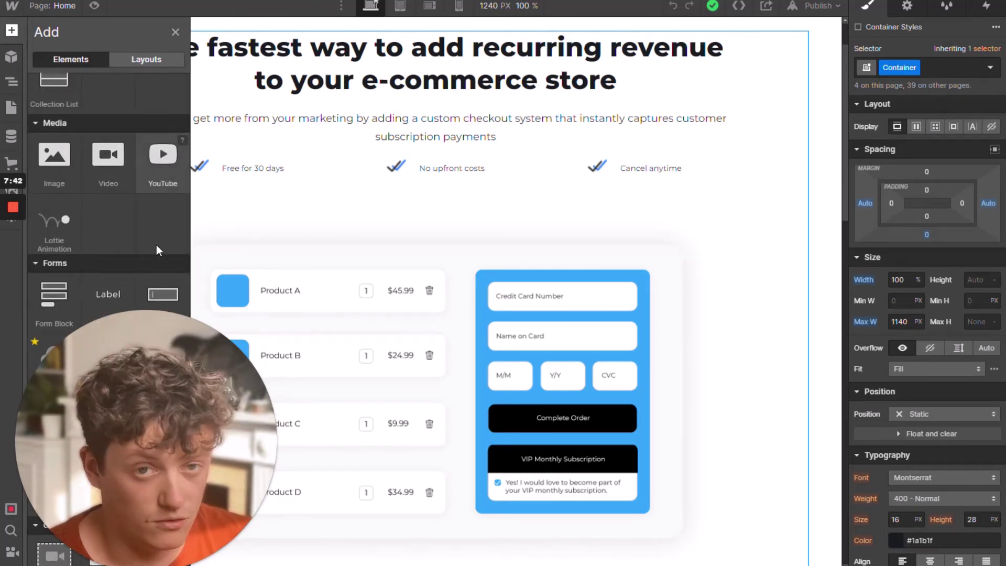
pyautogui.scroll(-2, 156, 247)
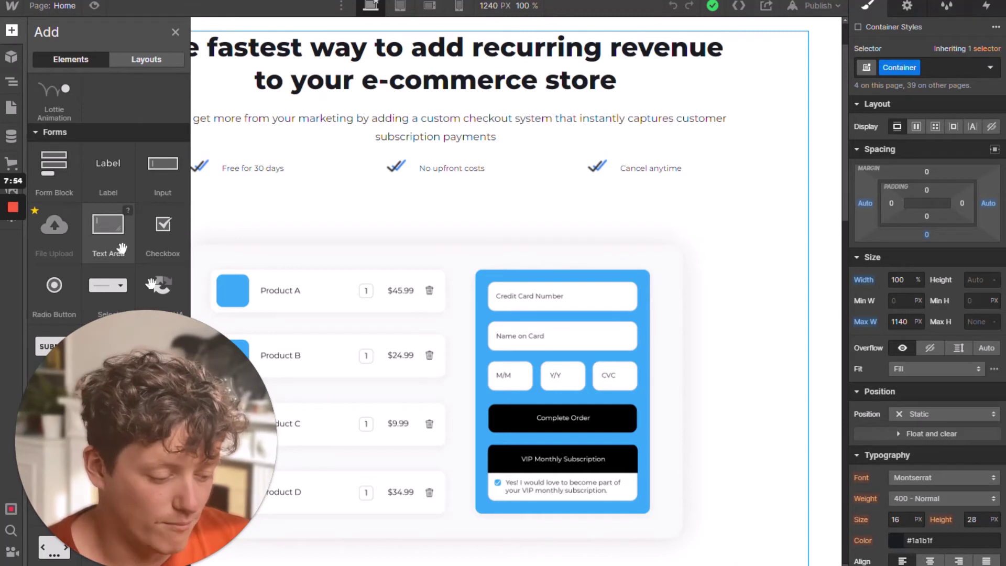
pyautogui.scroll(-1, 104, 290)
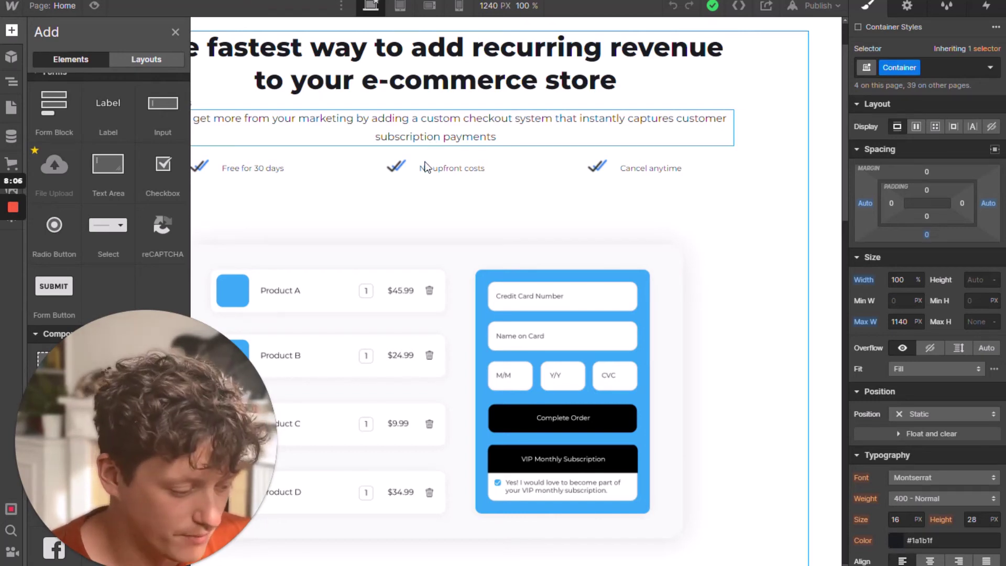
# Select the checkout mockup image and show its Interactions settings.
pyautogui.click(559, 284)
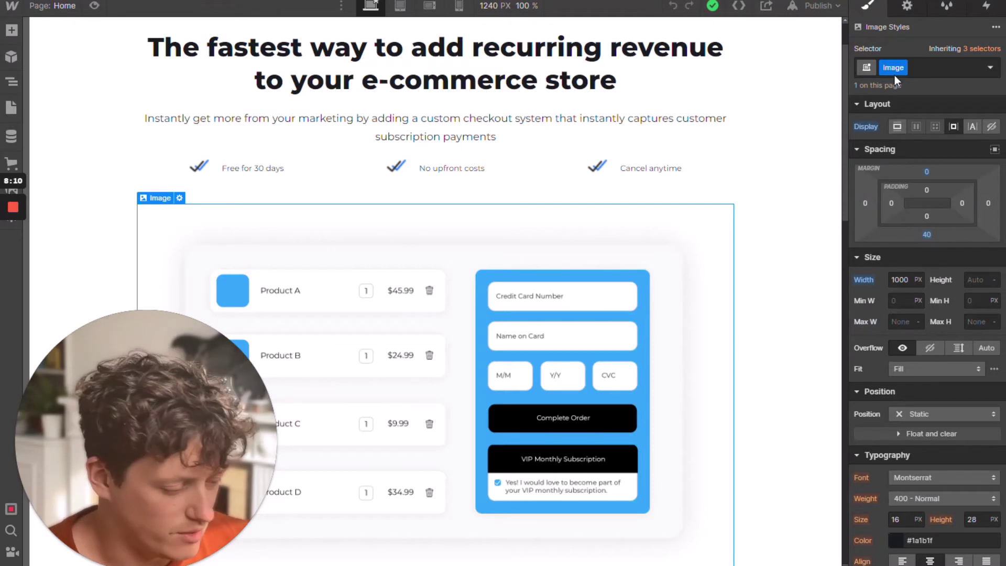
pyautogui.click(987, 7)
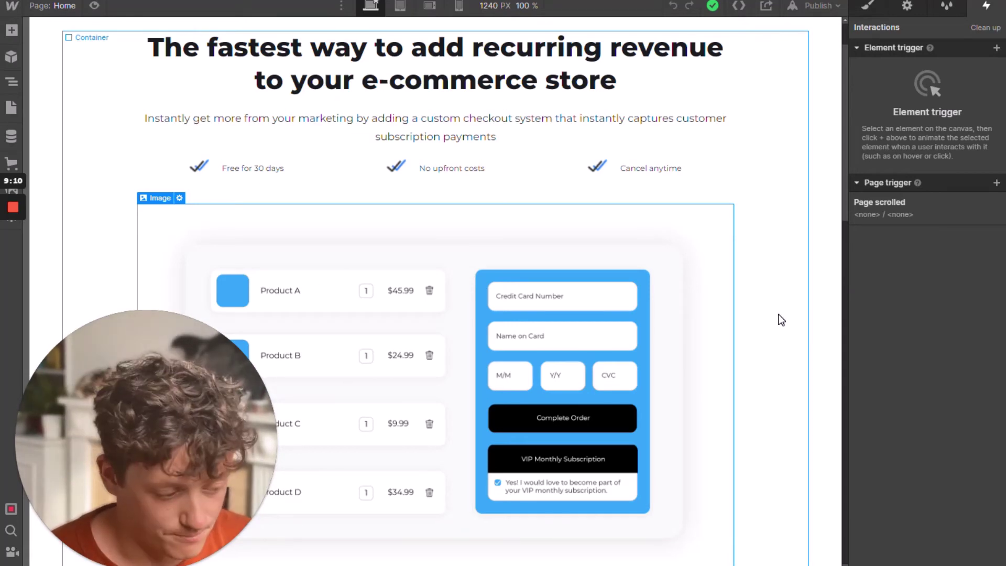
pyautogui.scroll(2, 782, 319)
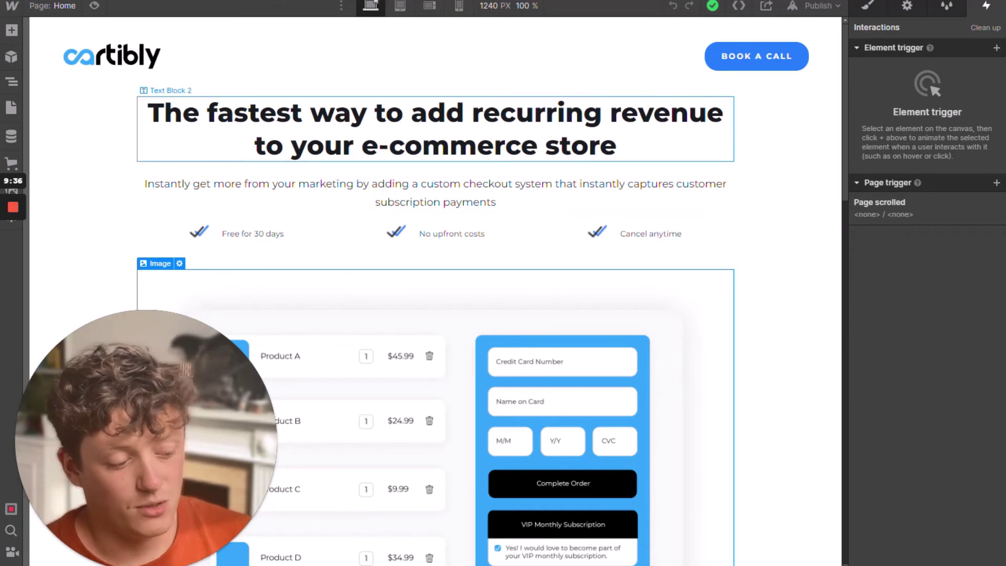
pyautogui.click(461, 9)
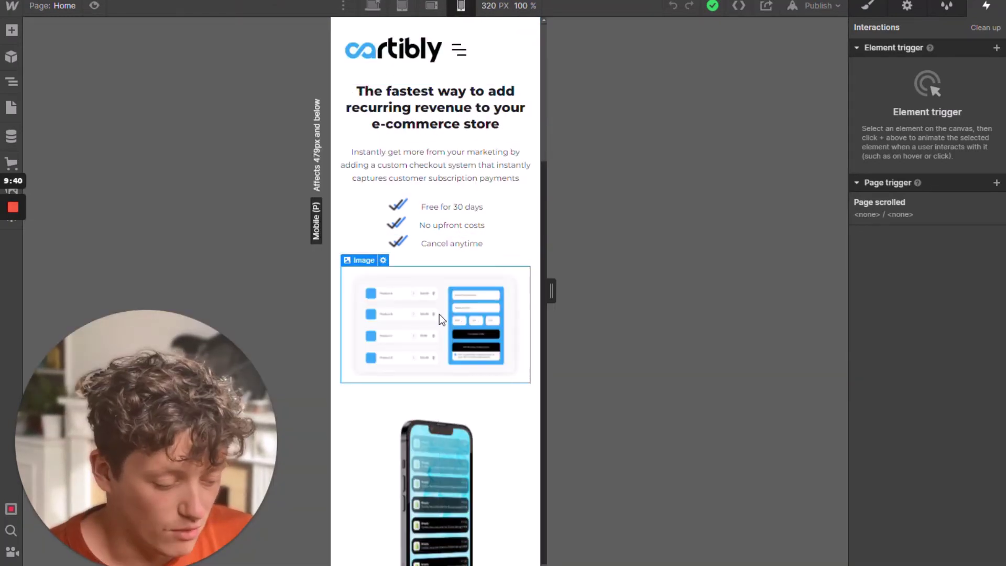
pyautogui.scroll(-5, 439, 319)
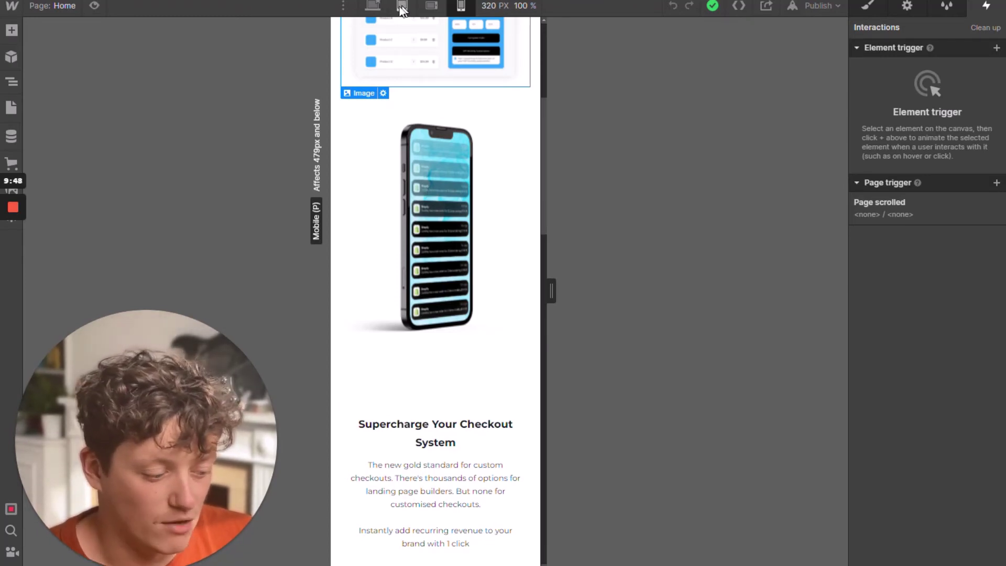
pyautogui.click(366, 9)
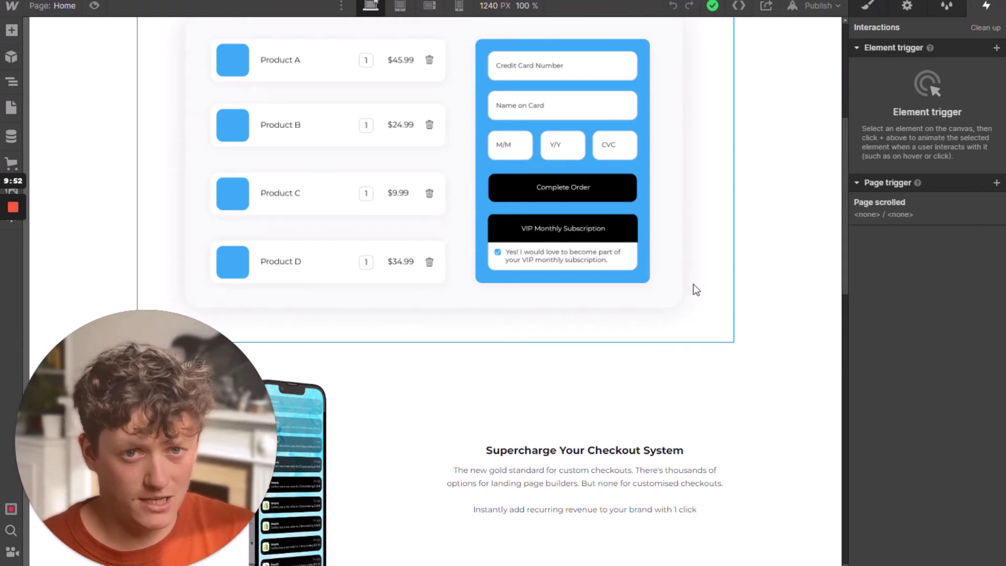
pyautogui.scroll(5, 689, 305)
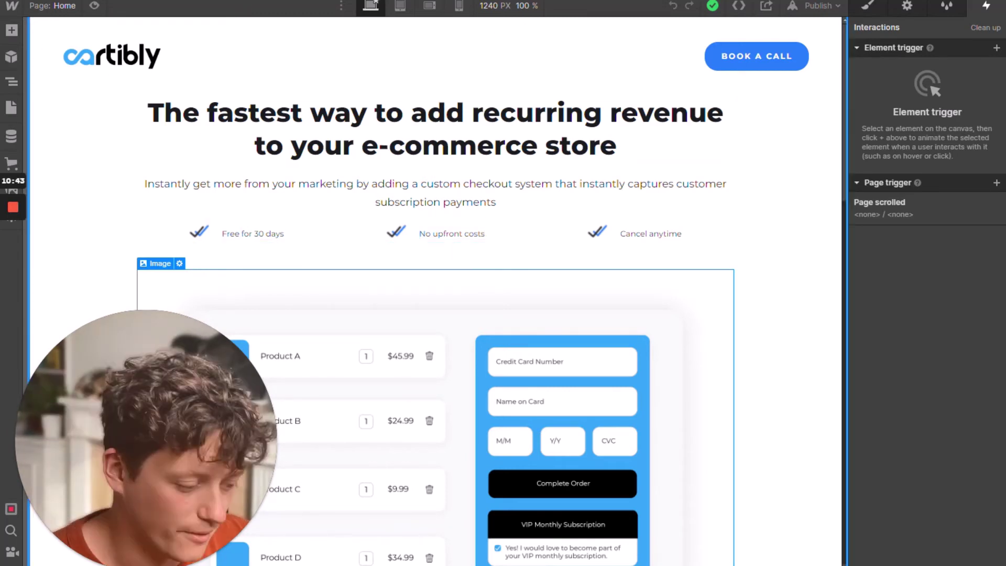
# Show Cartibly's static pages (Home, About, Contact, Team, Projects, Work, Blog, Styleguide) in the Pages panel.
pyautogui.click(58, 7)
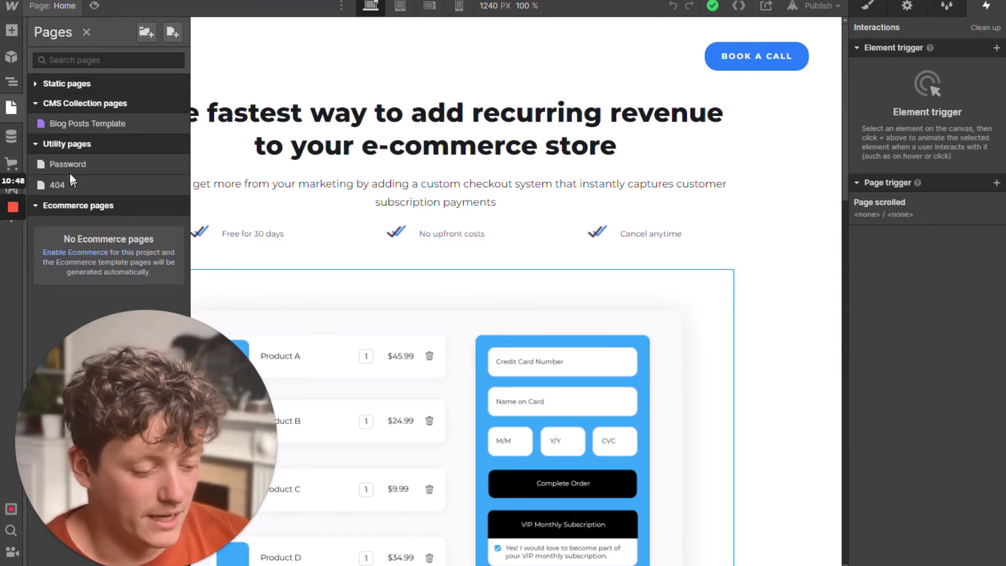
pyautogui.click(37, 83)
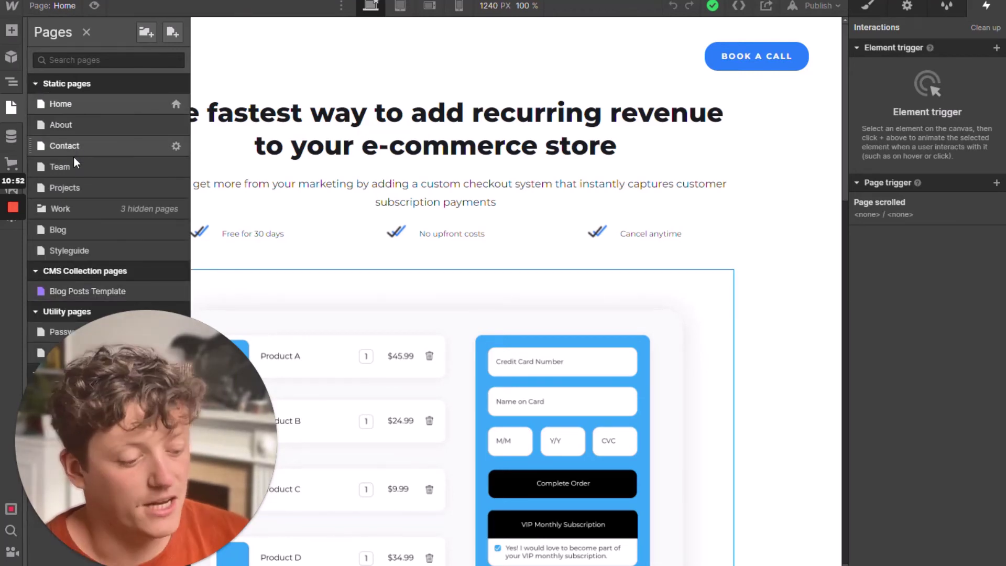